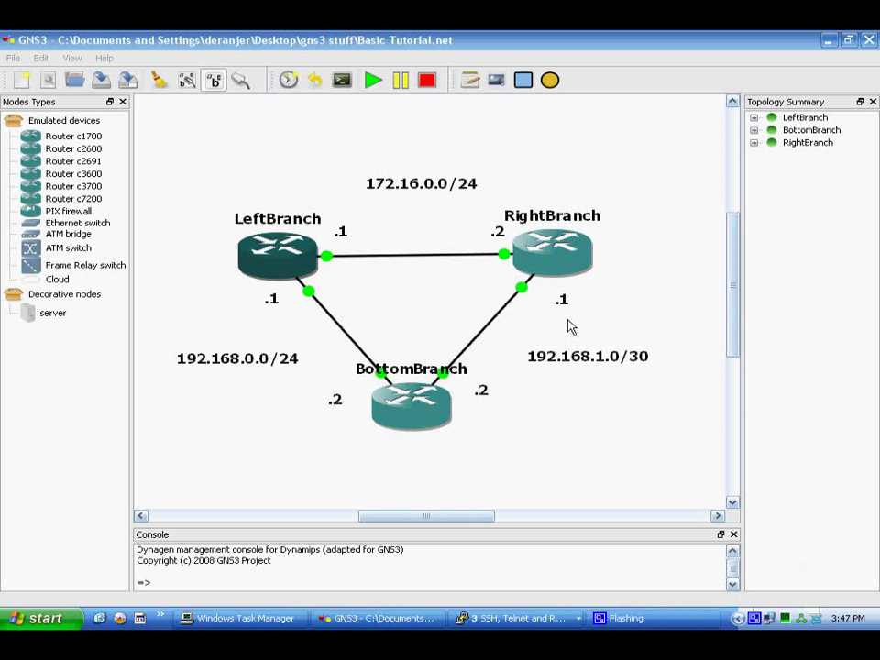
Bring up the LeftBranch router console from the GNS3 topology.
click(534, 43)
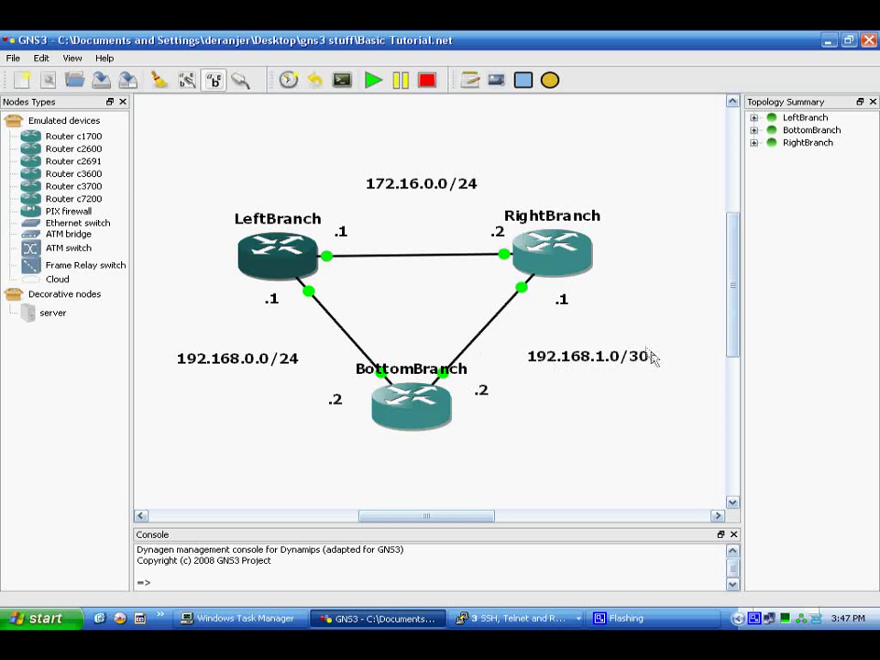
click(518, 618)
click(564, 556)
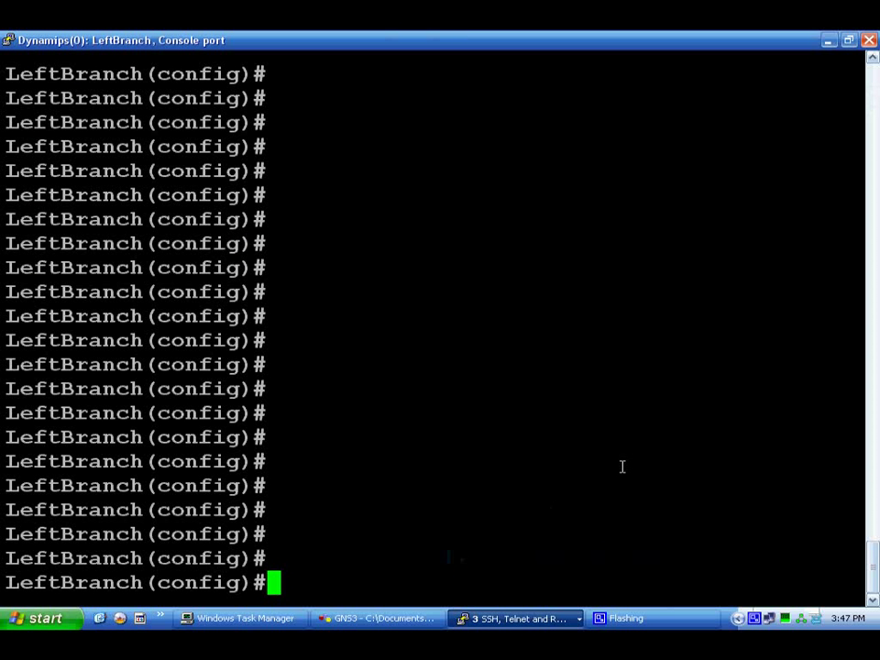
Ping 192.168.1.2 from LeftBranch with 'do ping' and see it fail at 0 percent (0/5).
text(ping)
key(BackSpace)
key(BackSpace)
key(BackSpace)
key(BackSpace)
key(BackSpace)
text(do ping 192)
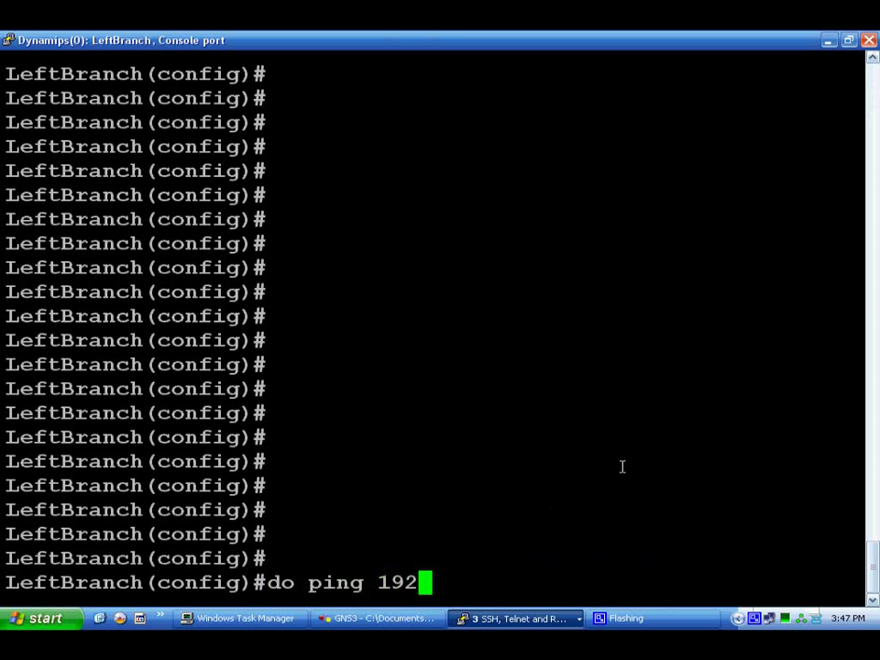
text(.168.1.2)
key(Return)
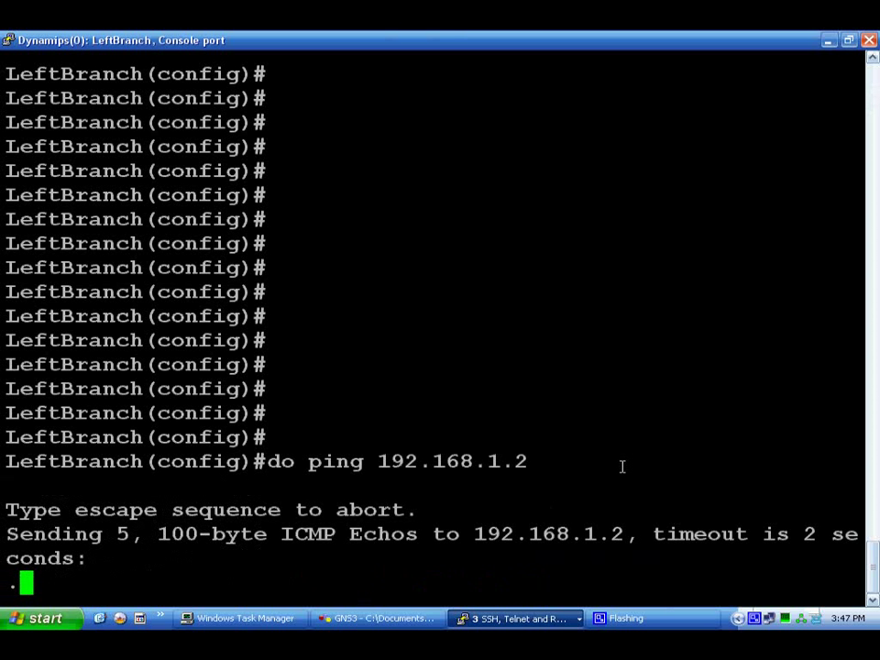
key(alt+Tab)
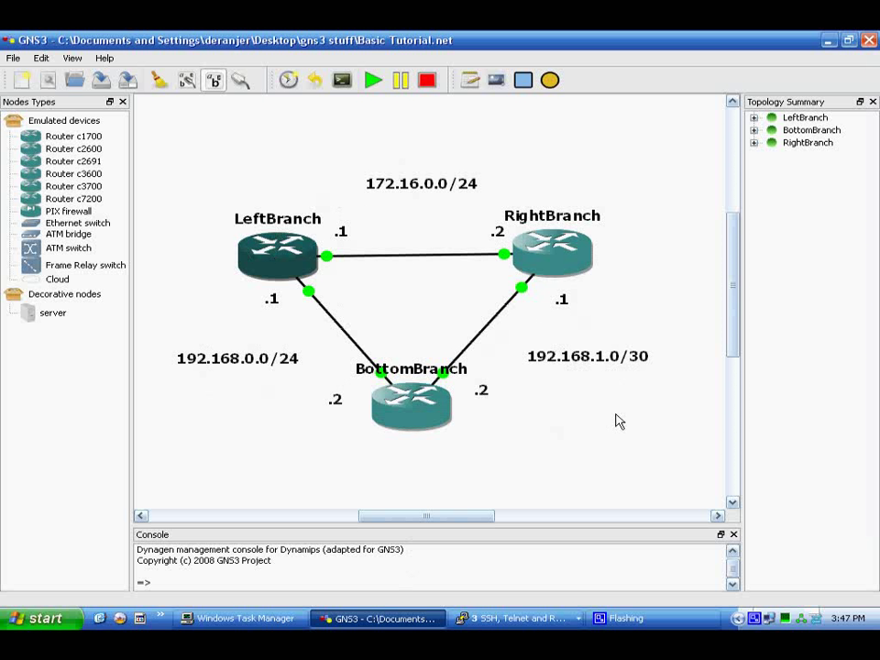
click(518, 618)
click(551, 555)
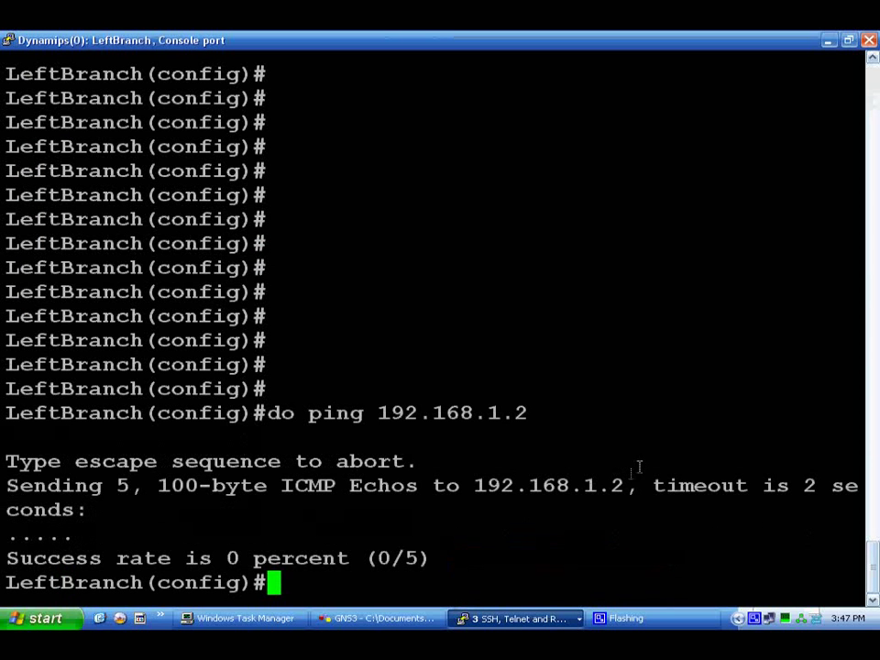
Show LeftBranch's routing table: only connected 172.16.0.0/24 and 192.168.0.0/24 routes.
text(do sh)
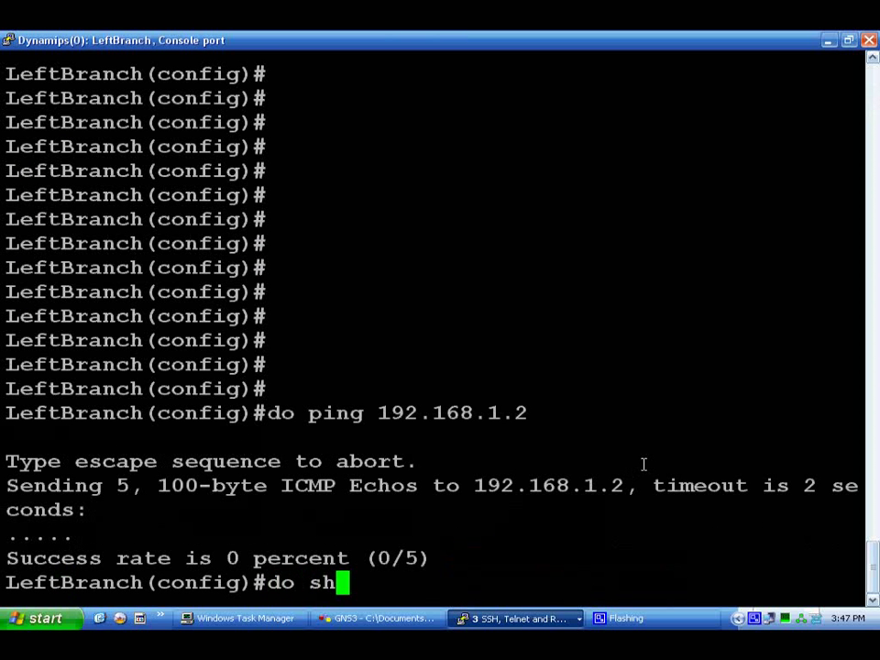
text( ip route)
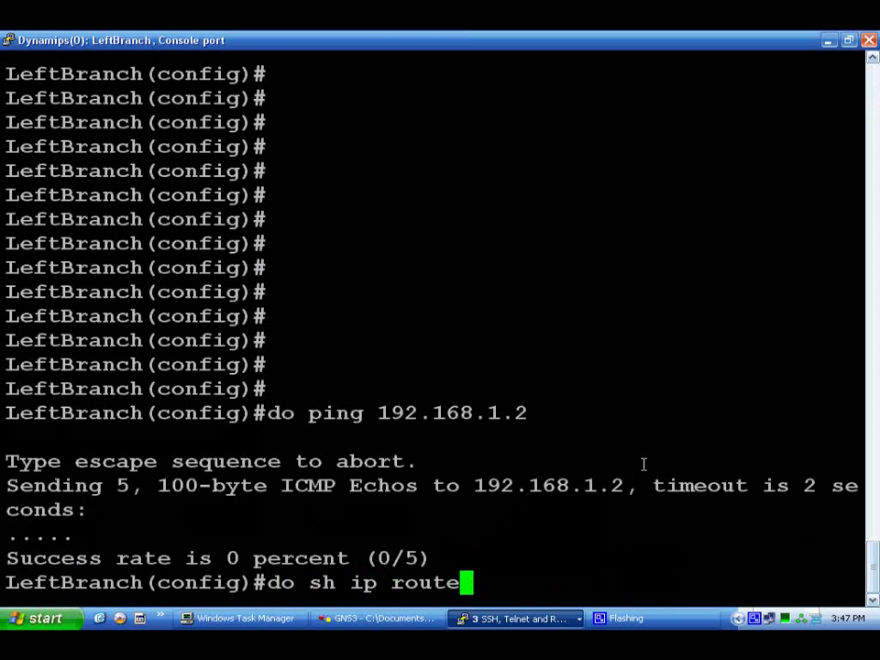
key(Return)
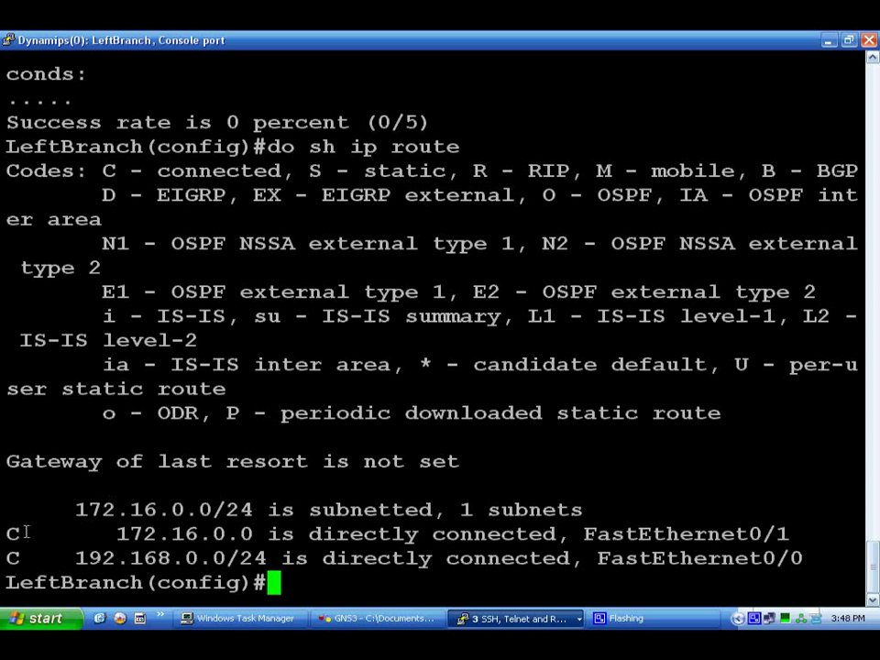
drag(18, 530, 20, 546)
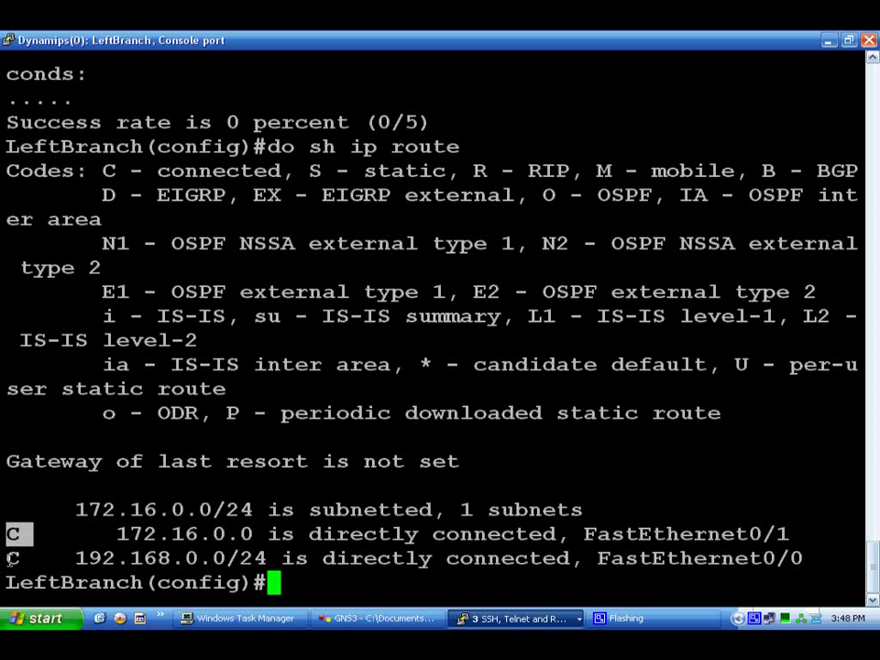
click(11, 557)
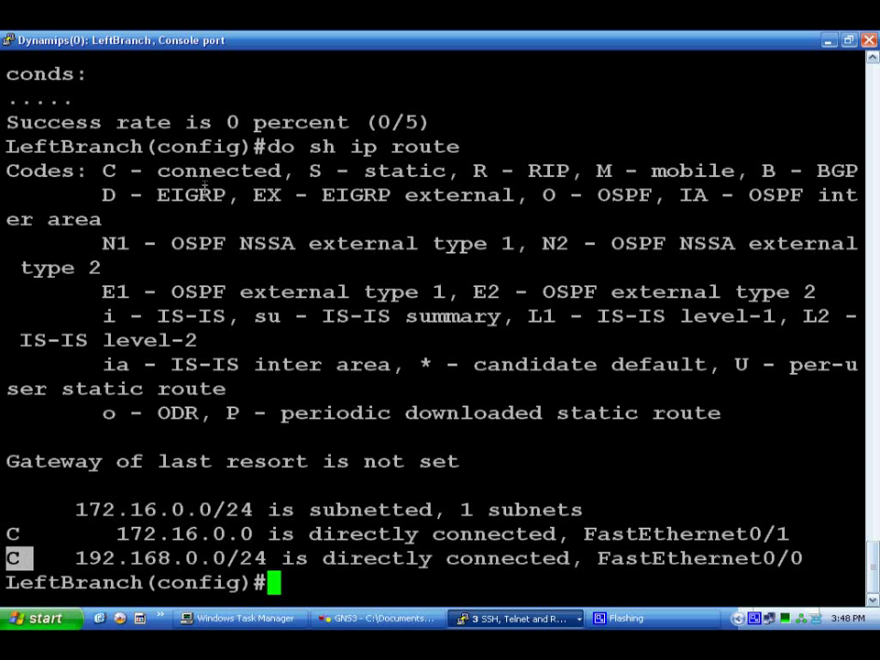
drag(158, 171, 281, 173)
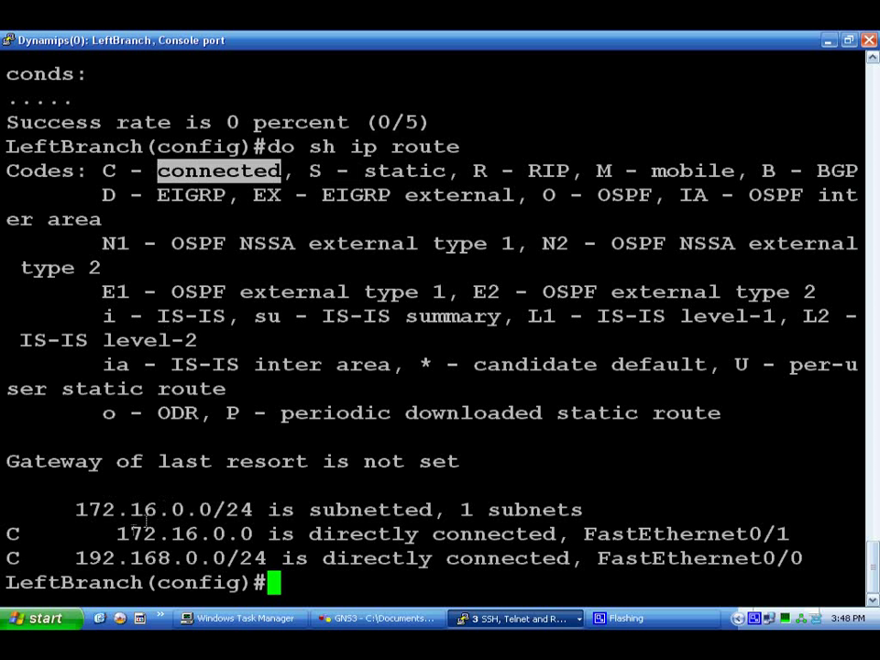
drag(105, 533, 789, 533)
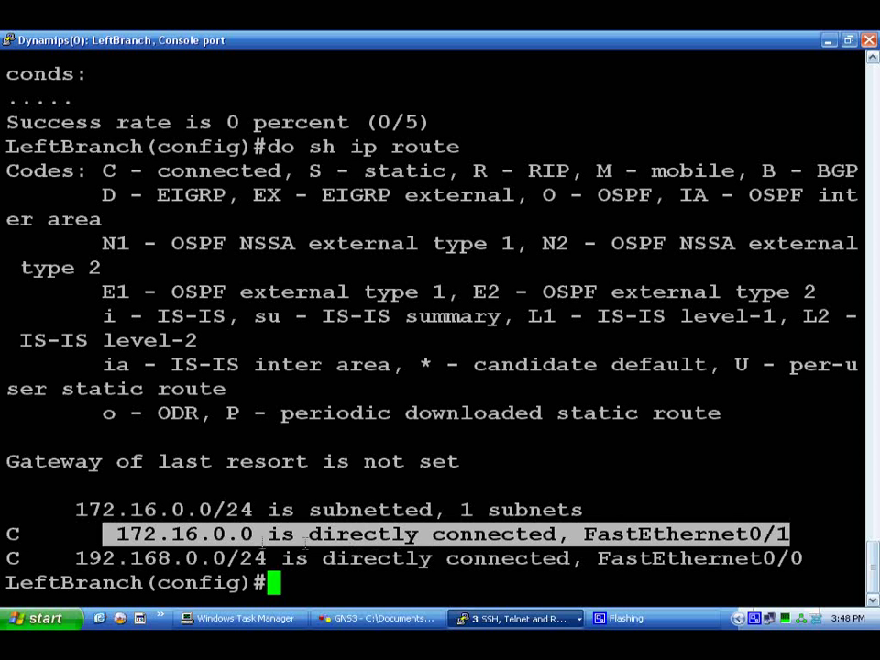
drag(75, 557, 807, 561)
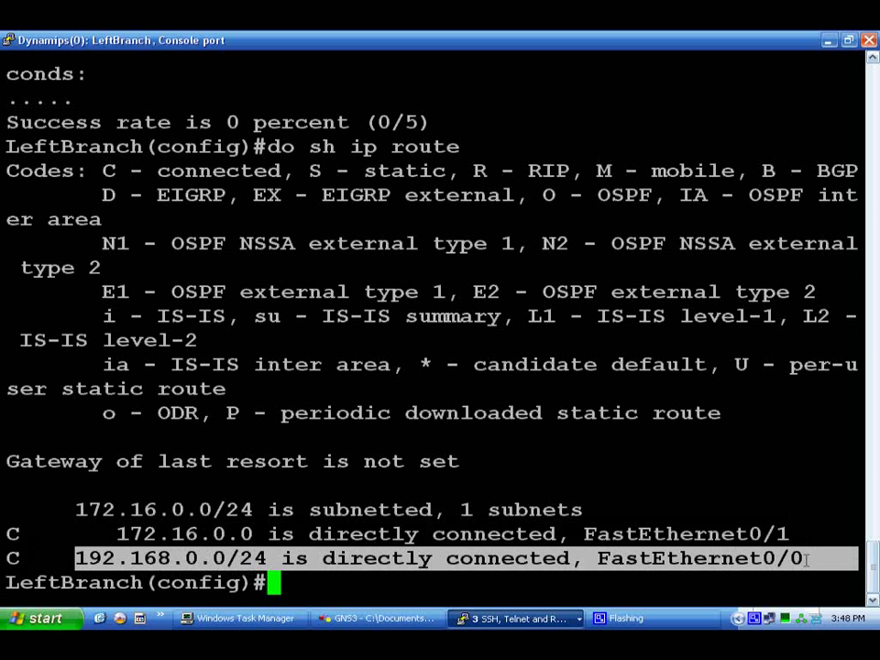
click(490, 510)
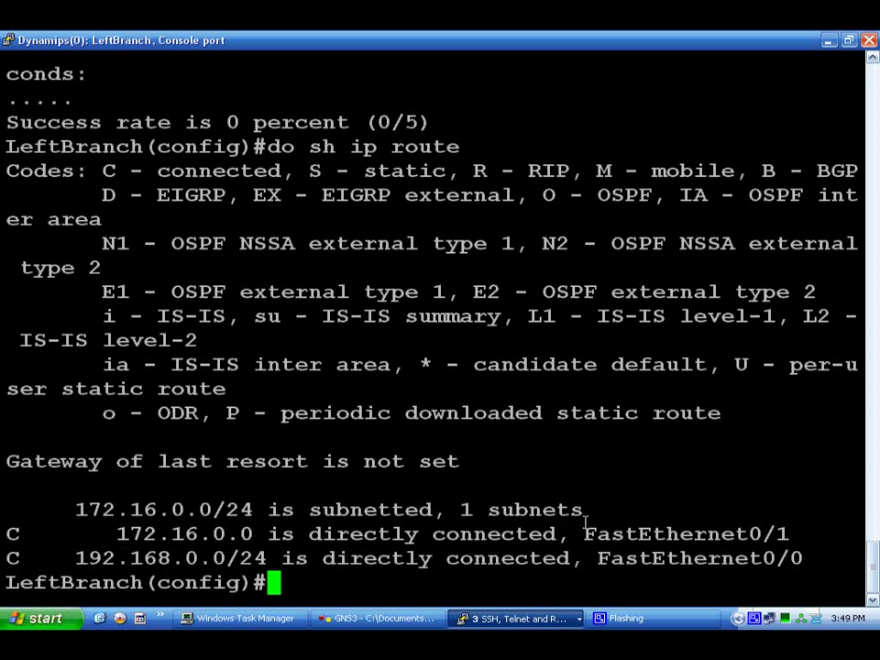
text(ip route )
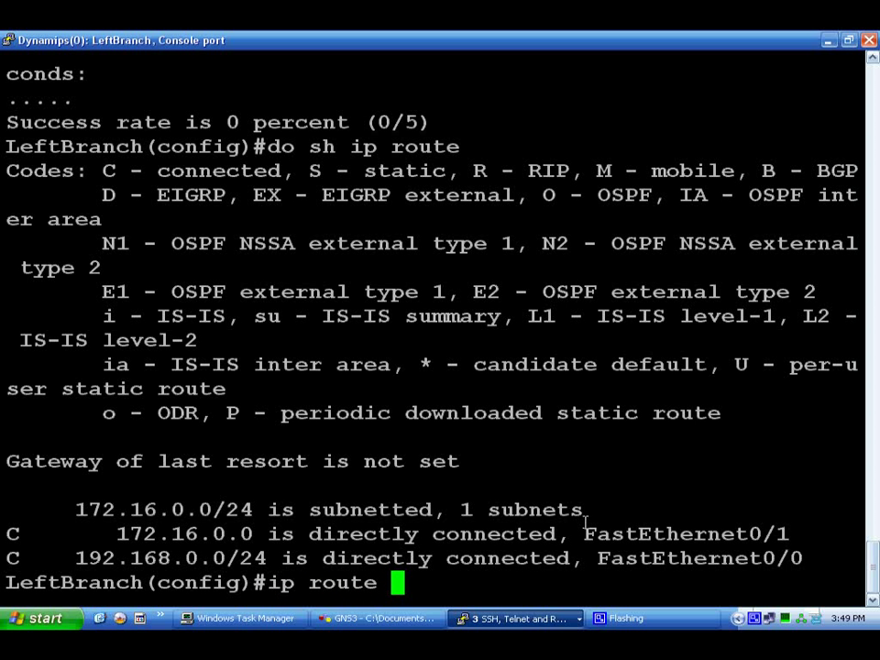
text(192.)
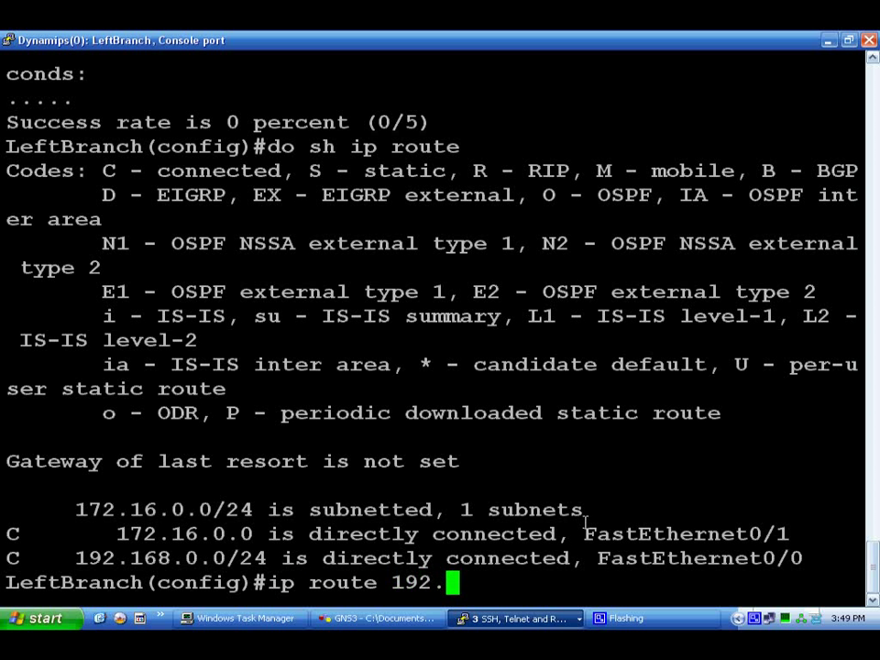
text(168.1.0)
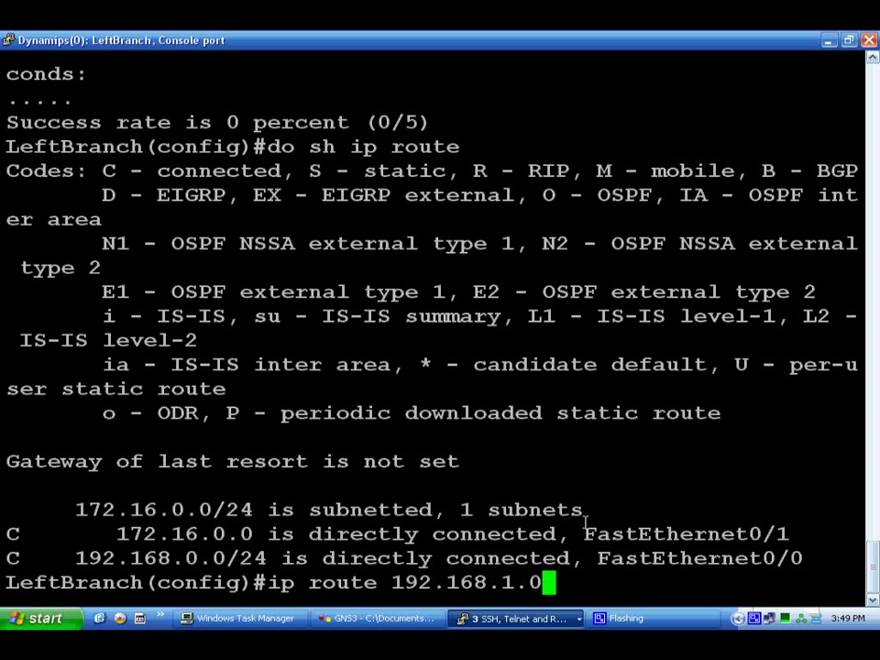
text( 255)
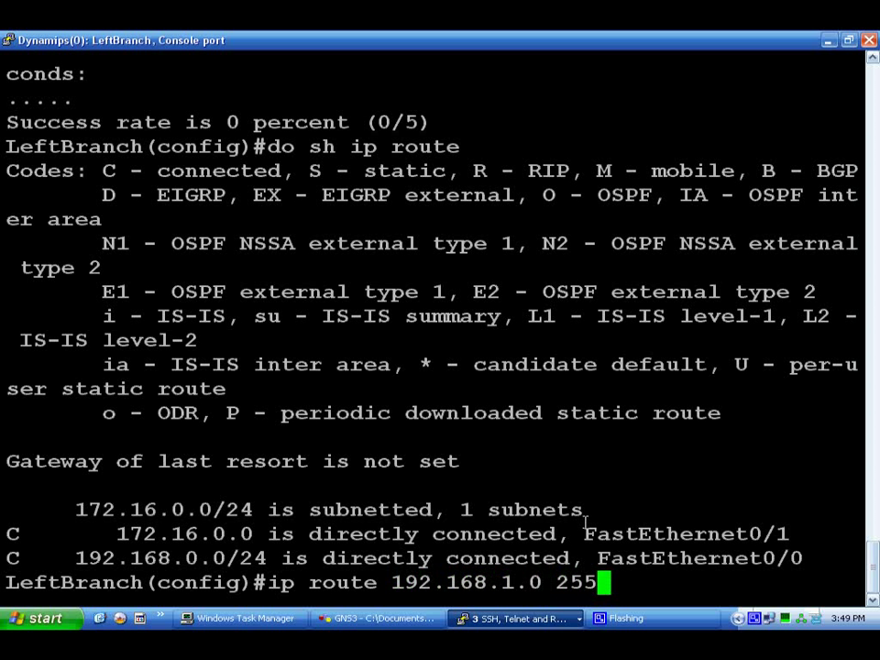
text(.255.255.252)
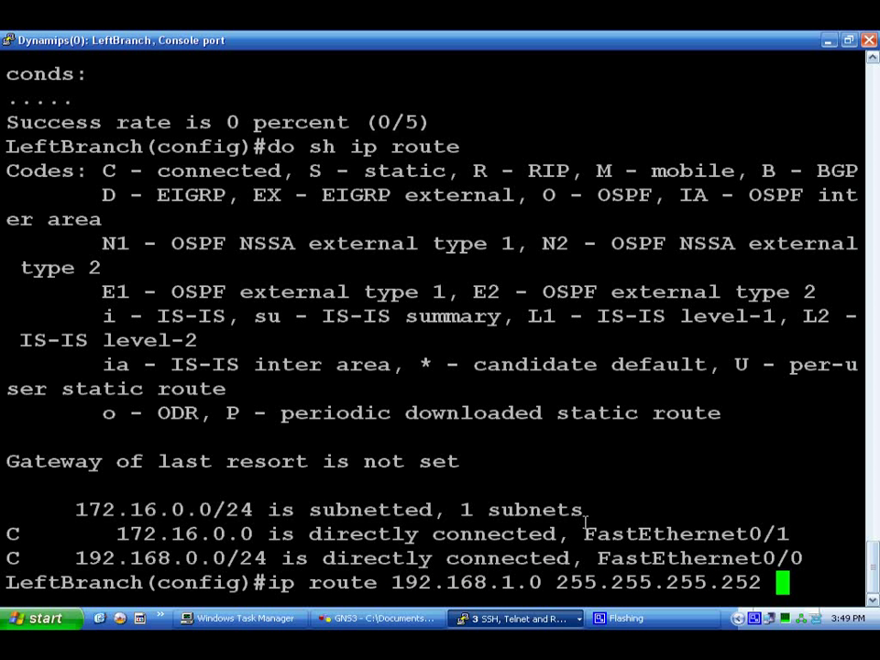
text( 172)
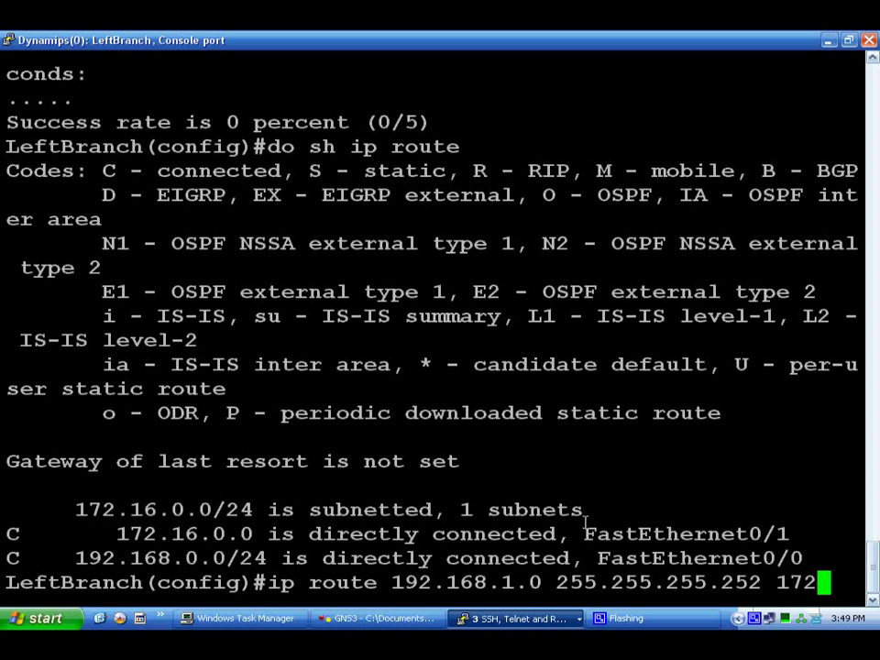
text(.16)
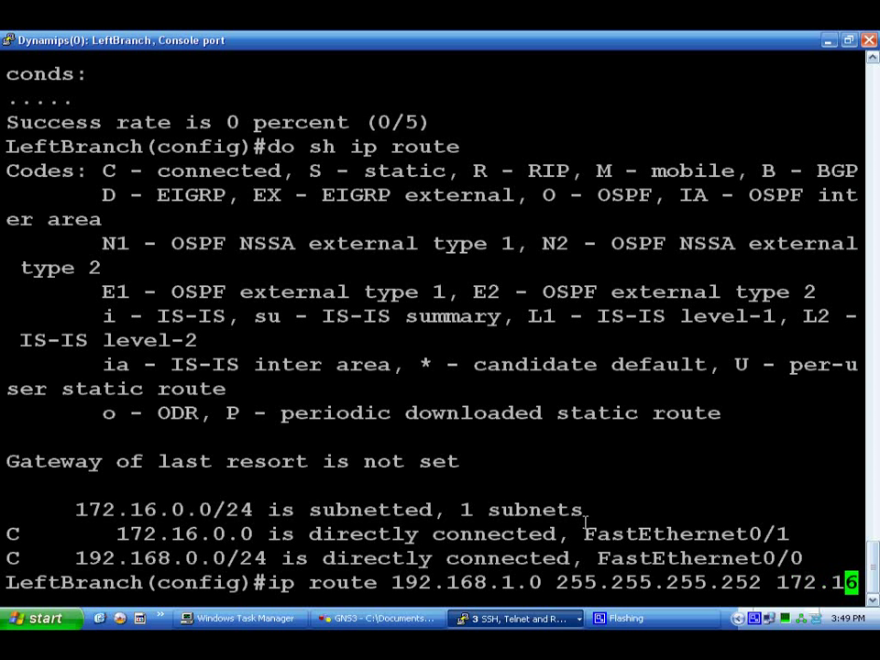
Add LeftBranch's static route to 192.168.1.0 255.255.255.252 via next hop 172.16.0.2.
click(376, 618)
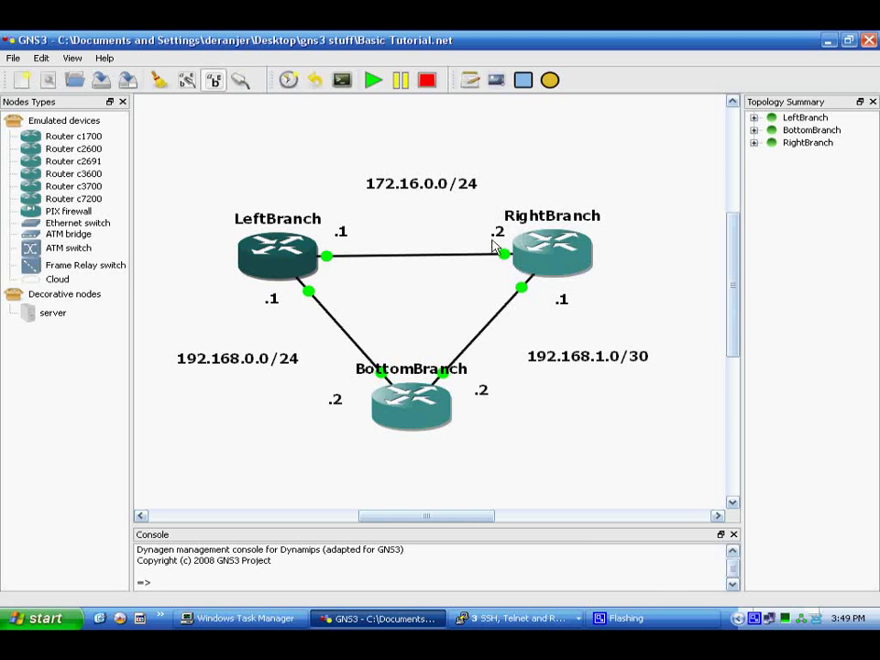
click(530, 619)
click(523, 555)
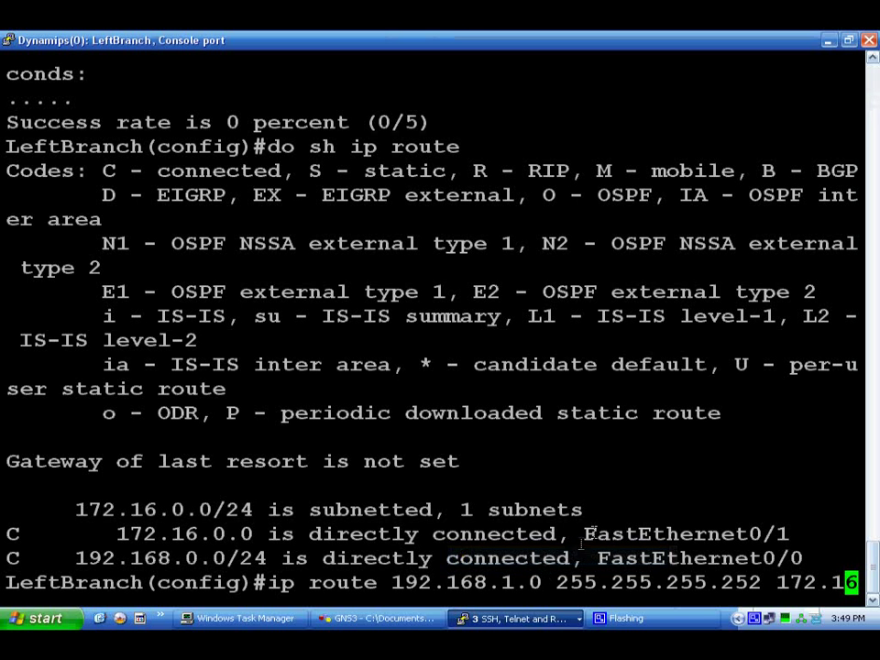
text(.0.2)
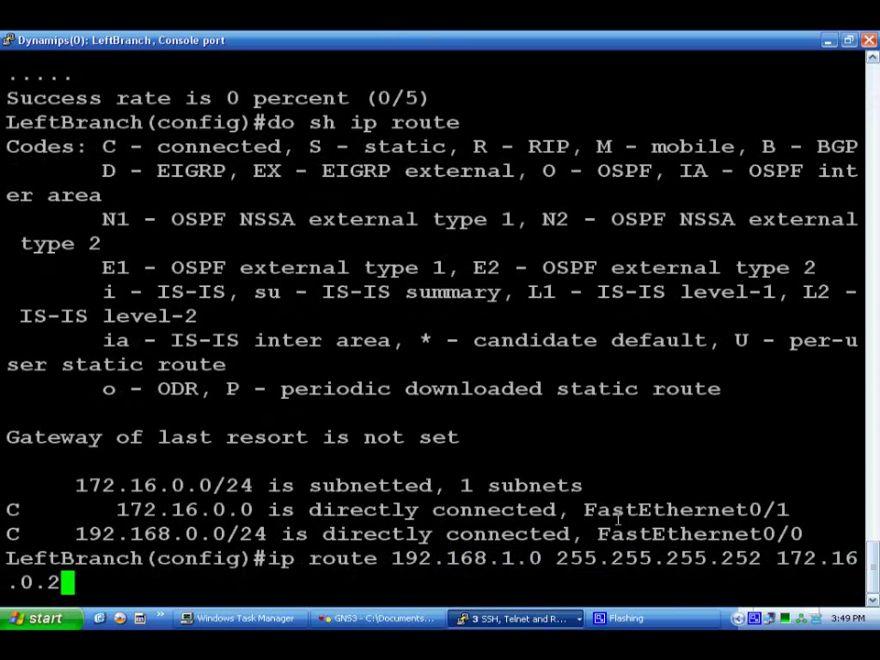
key(Return)
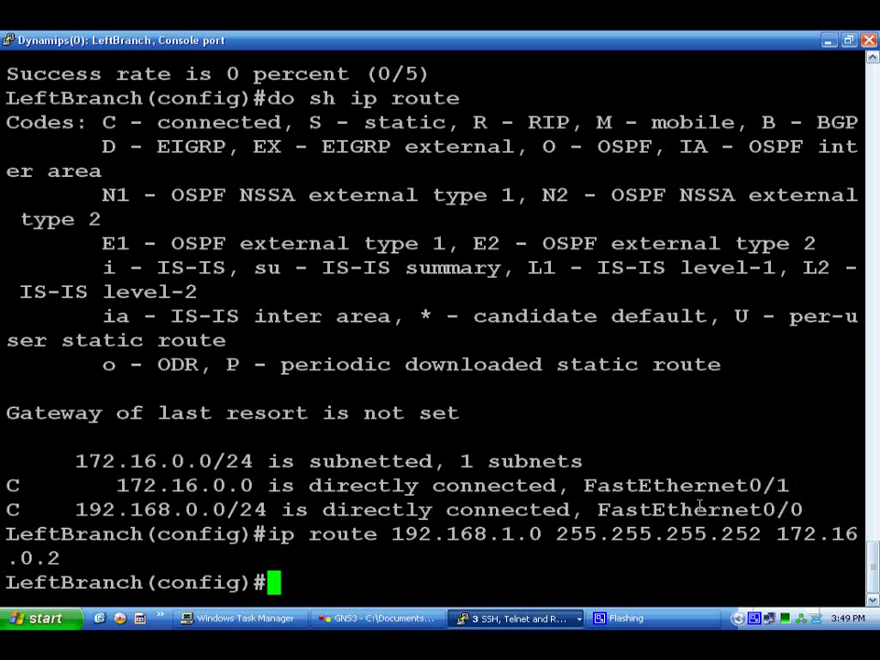
click(385, 618)
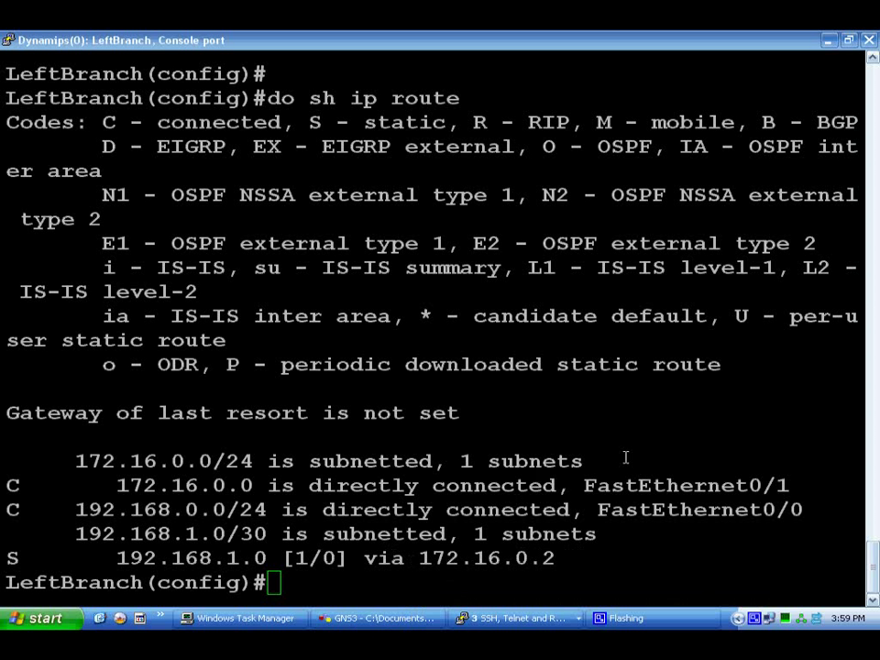
Ping 192.168.1.1 from LeftBranch and get 100 percent success (5/5).
click(375, 581)
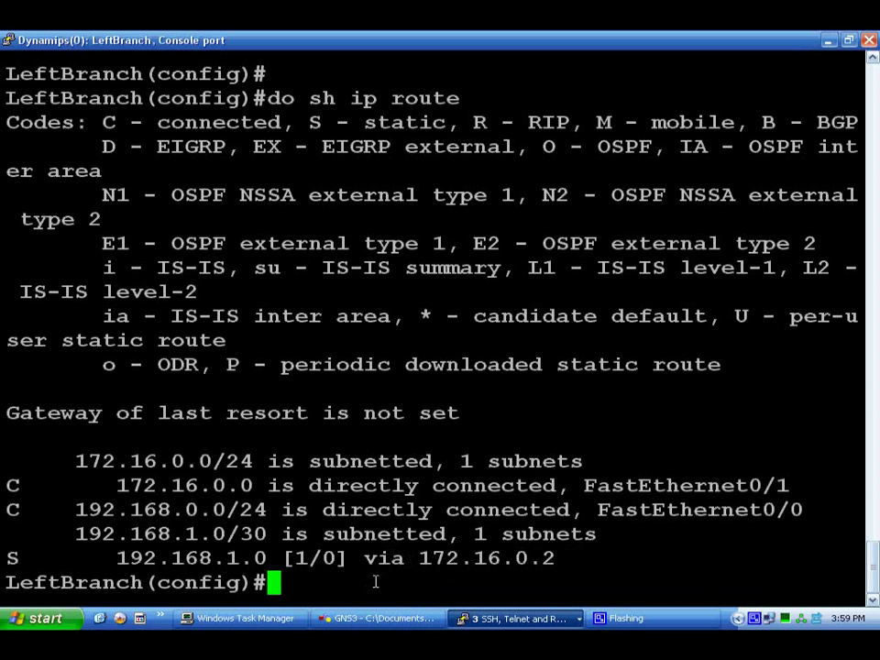
text(do pion)
key(BackSpace)
key(BackSpace)
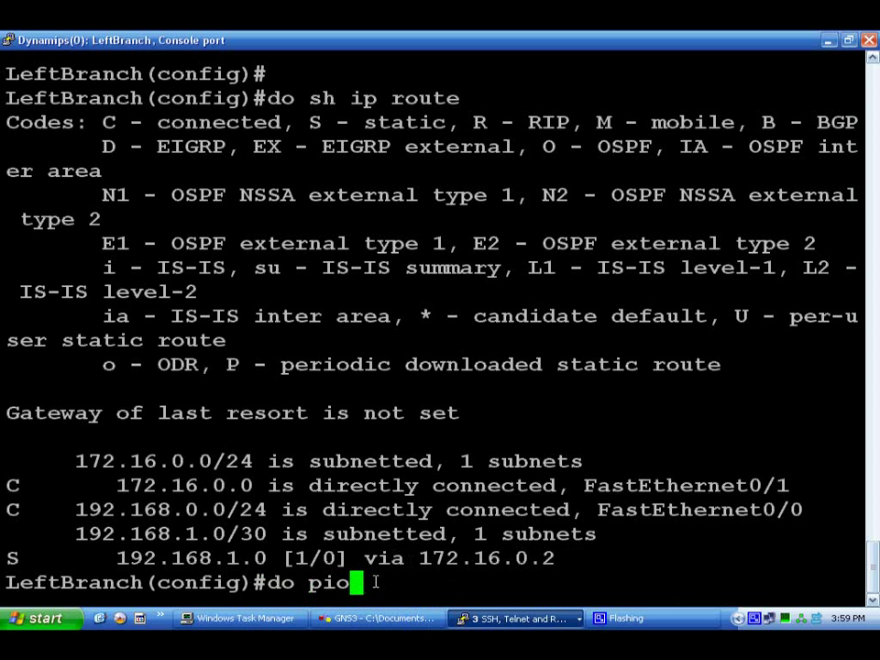
text(ng 192.1)
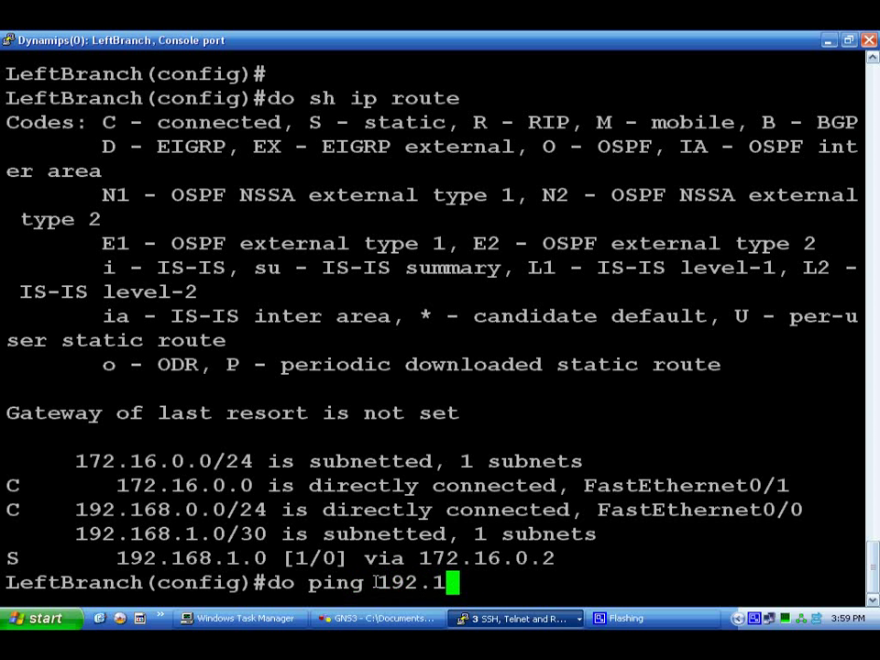
text(68.1.1)
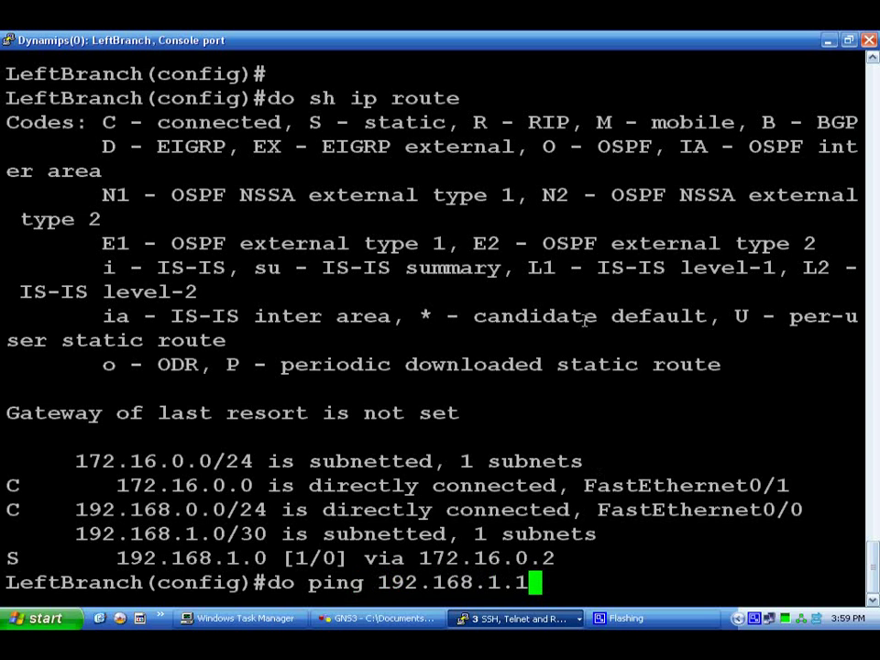
key(Return)
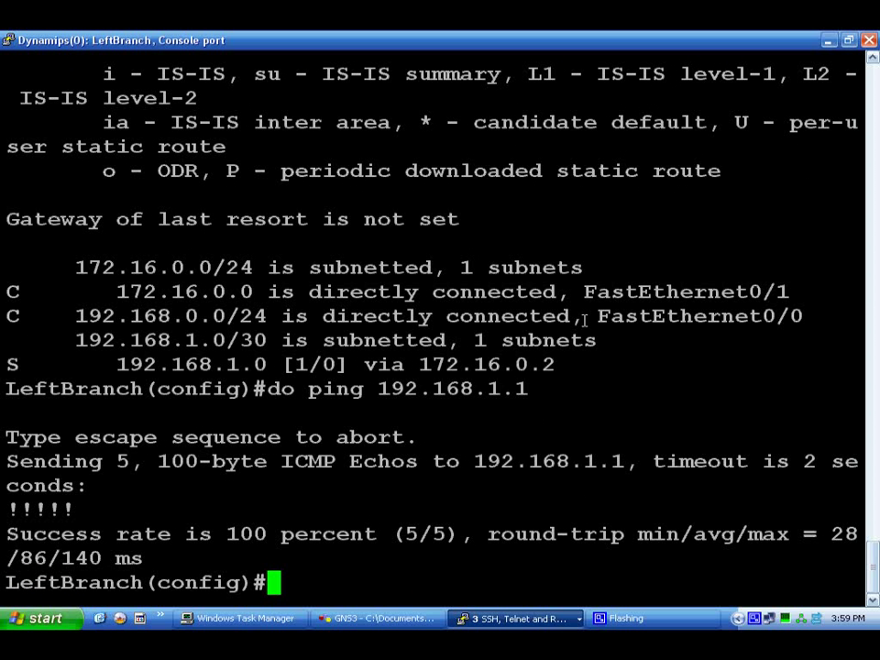
key(Up)
Retarget the LeftBranch ping to 192.168.1.2 and watch it time out, then view the topology.
key(BackSpace)
text(2)
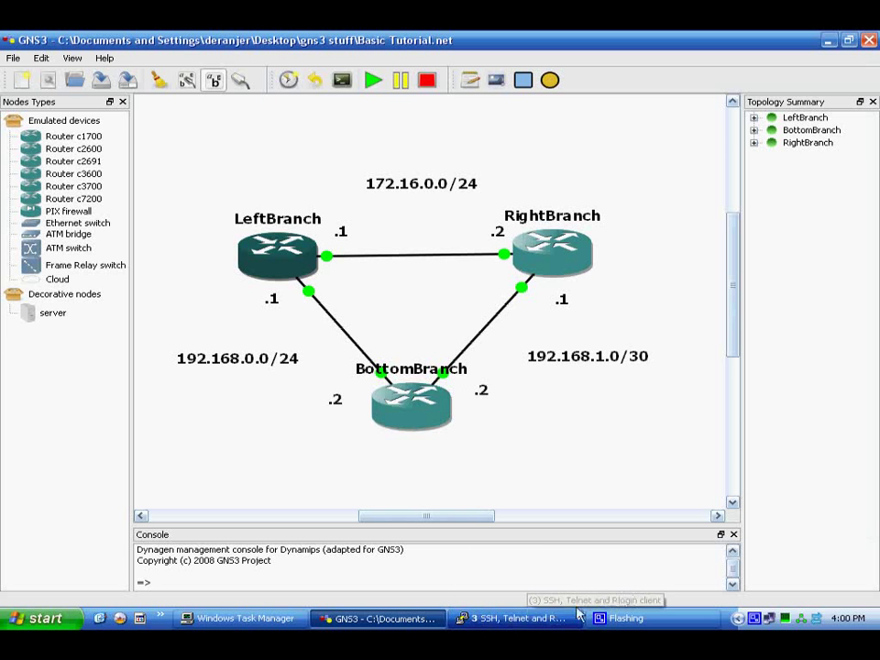
click(518, 618)
click(516, 594)
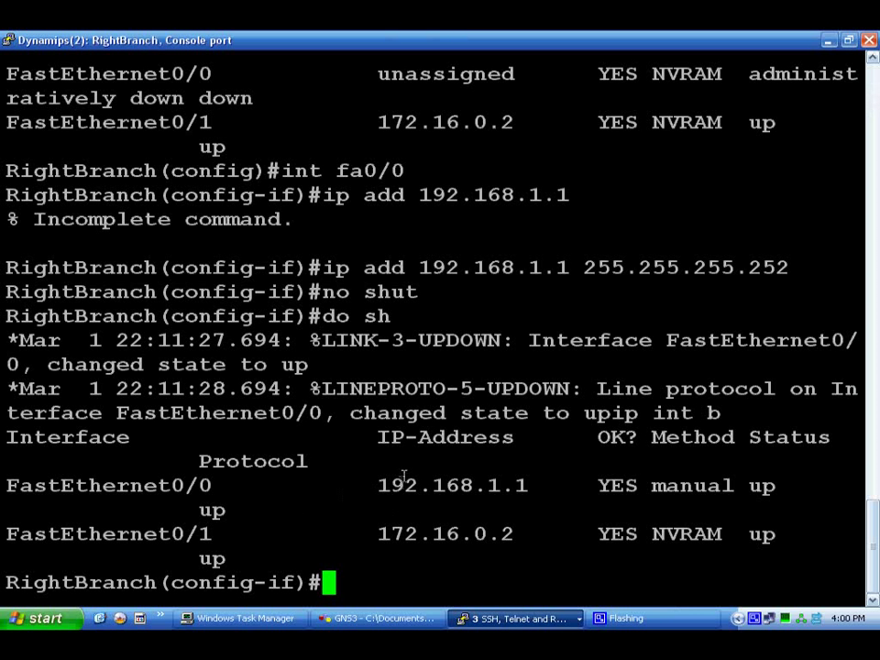
click(506, 618)
click(555, 556)
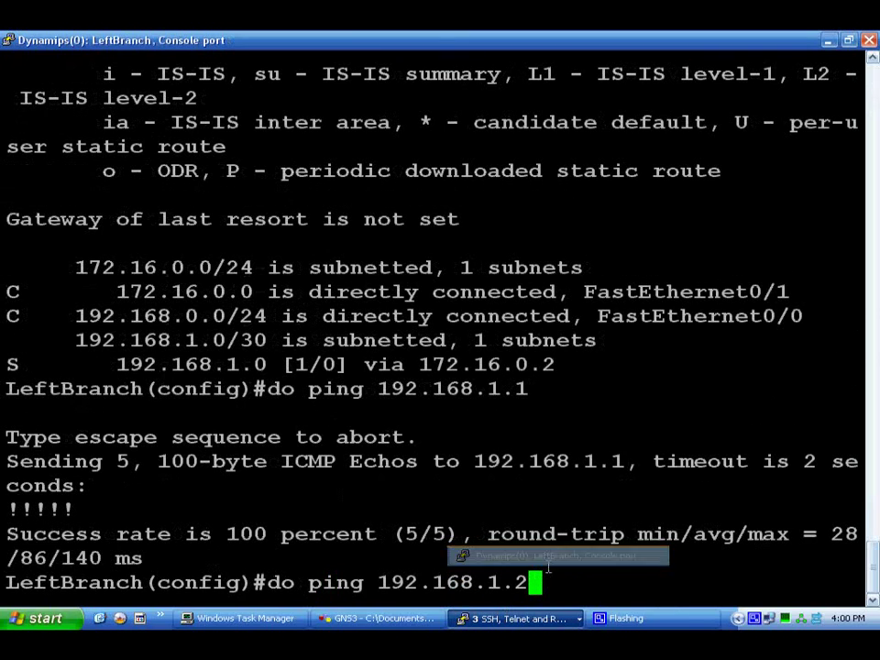
key(Return)
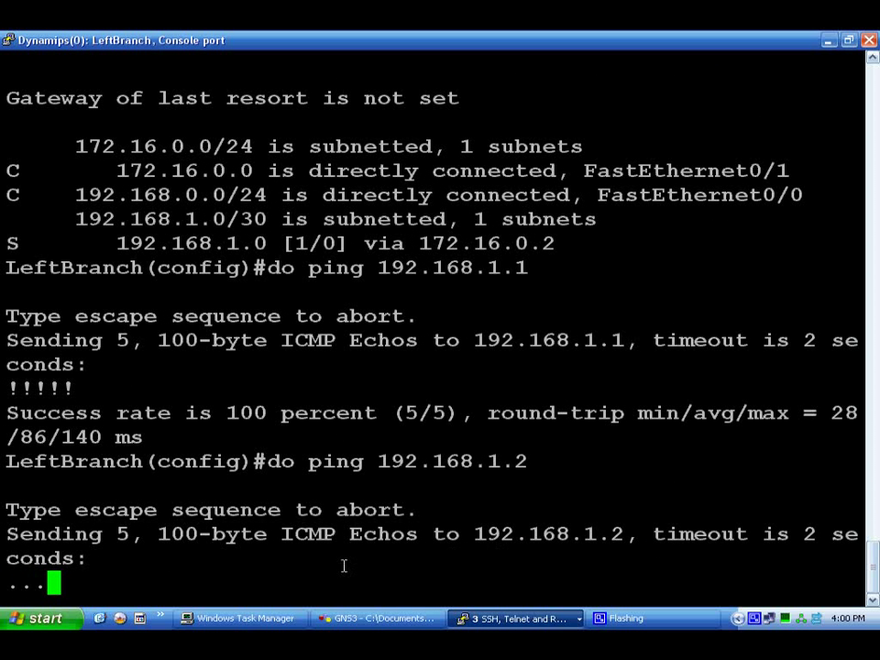
click(376, 618)
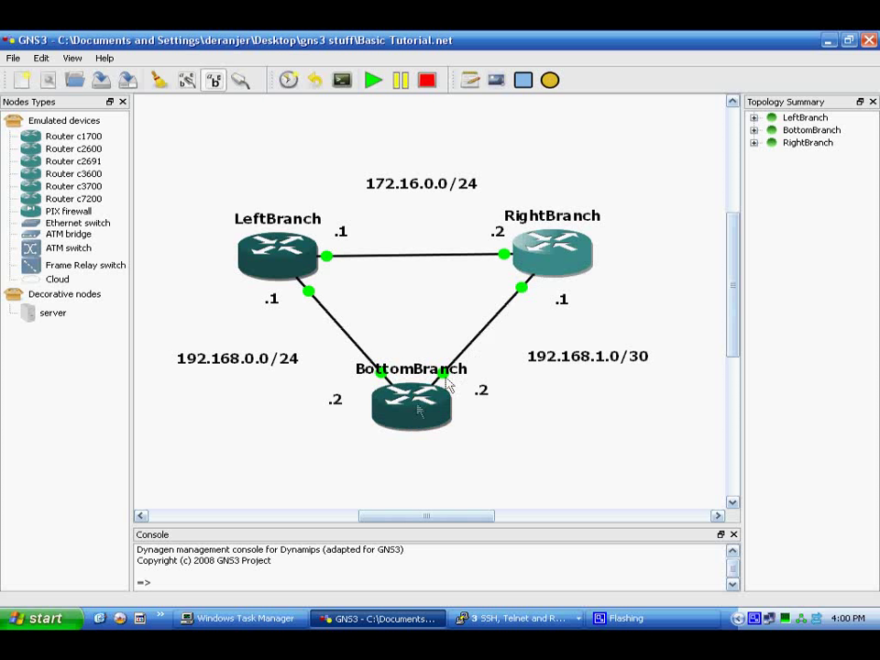
mouse_move(286, 268)
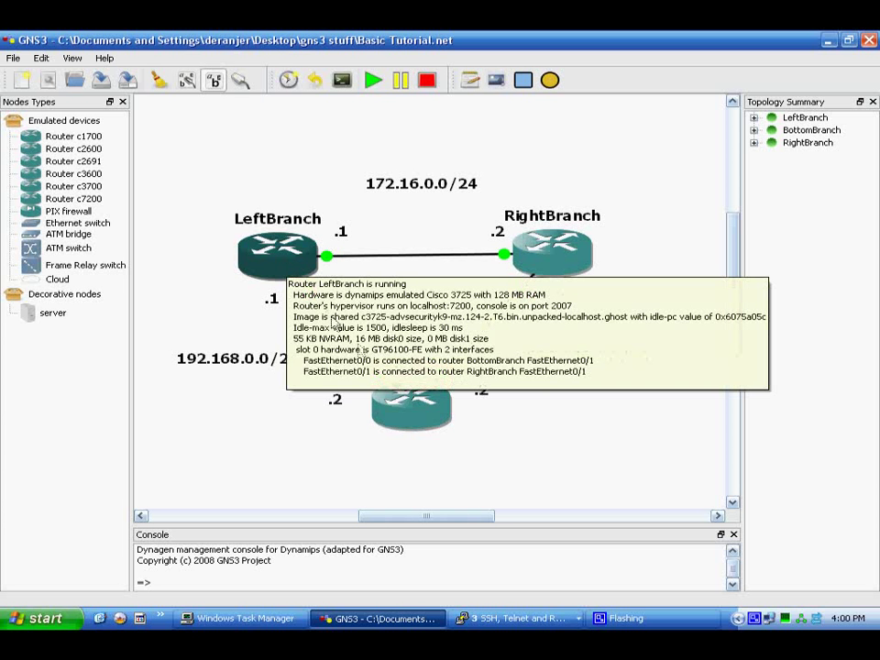
mouse_move(550, 255)
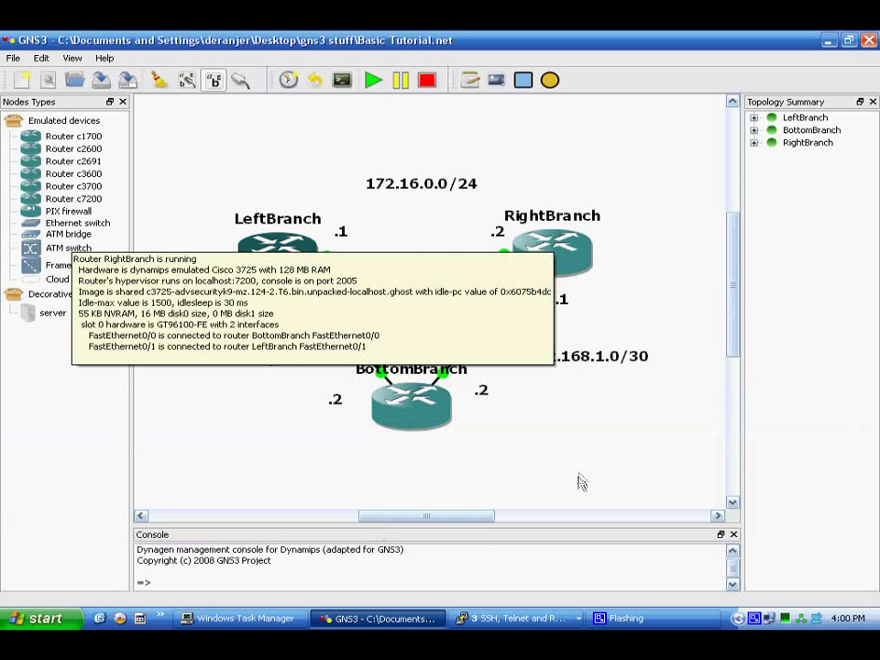
Switch to the BottomBranch console and leave interface configuration mode with Ctrl+Z.
click(546, 618)
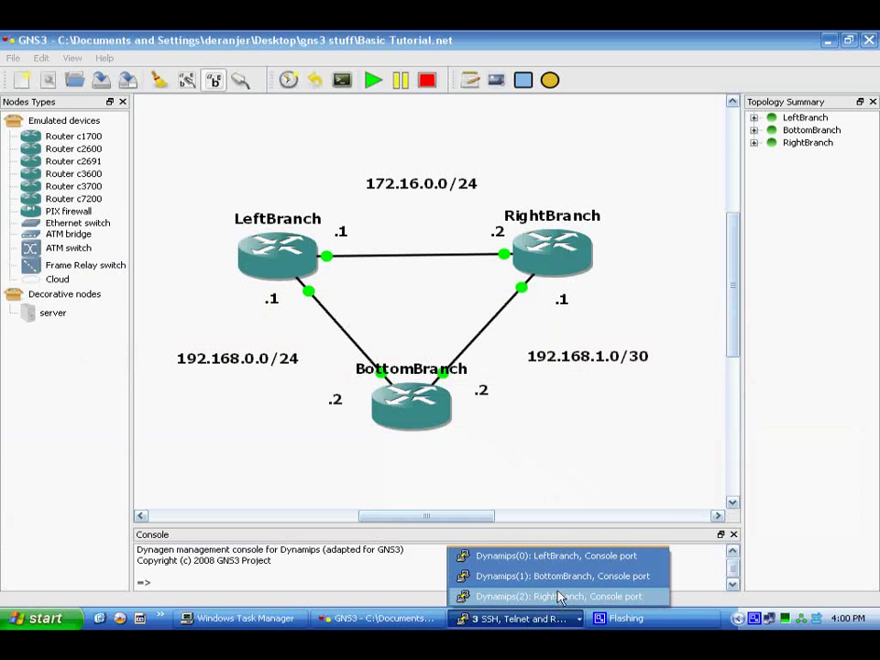
click(562, 576)
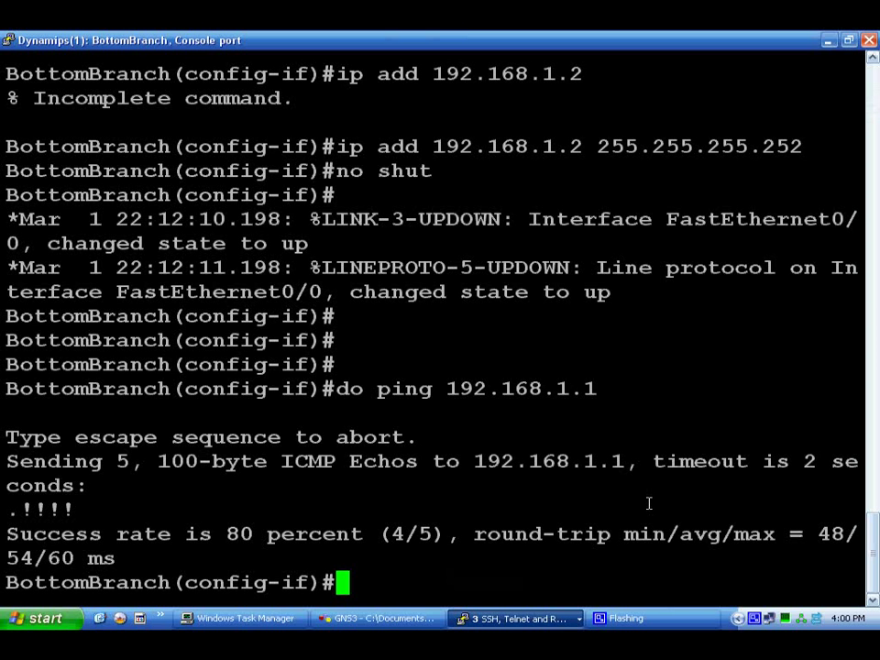
key(ctrl+z)
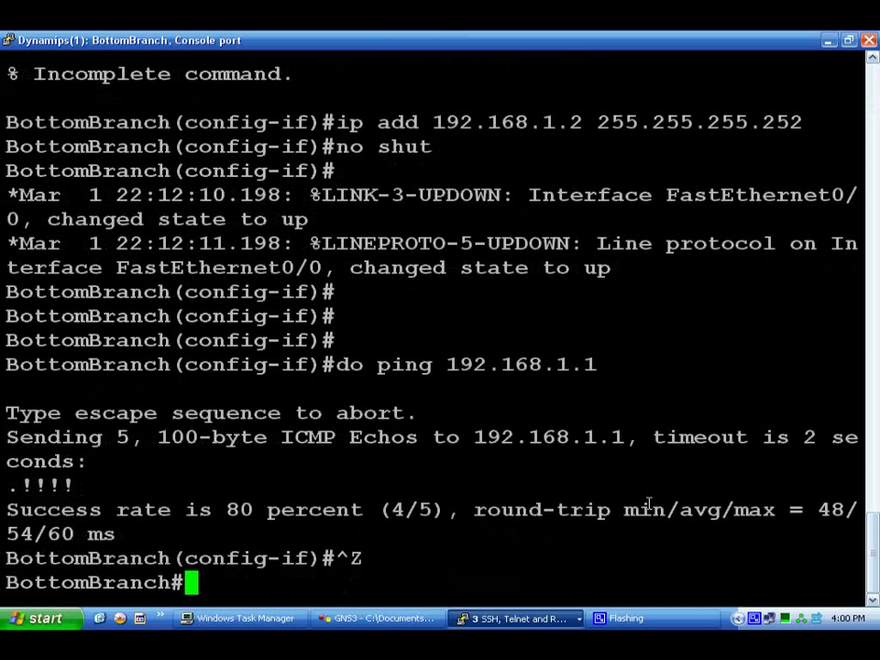
key(Return)
key(Return)
key(Return)
key(Return)
key(Return)
key(Return)
key(Return)
key(Return)
key(Return)
key(Return)
key(Return)
key(Return)
key(Return)
key(Return)
key(Return)
key(Return)
key(Return)
key(Return)
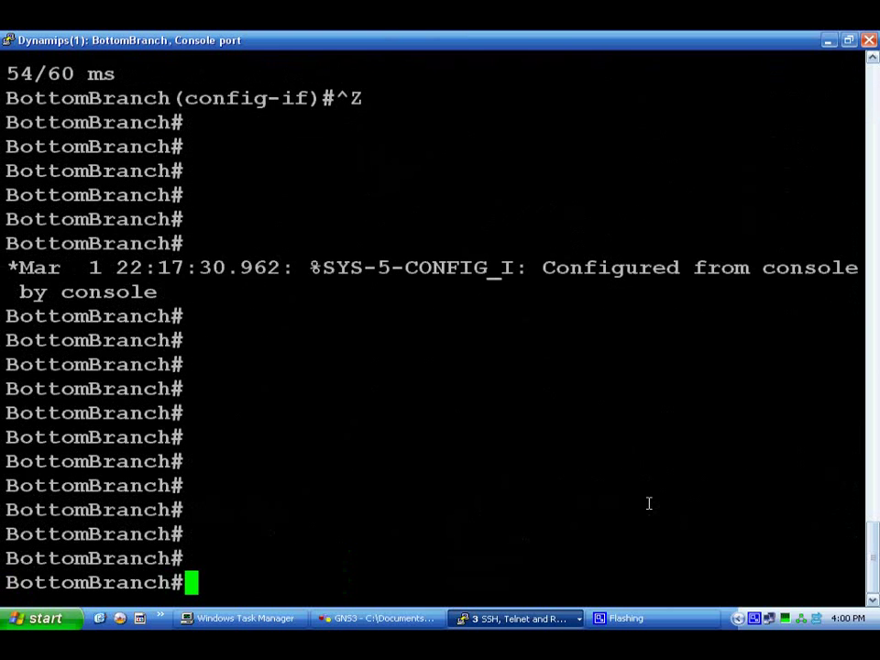
Try 'ip route 172.16.0.0 255.255.255.0 192.168.1.1' at the privileged prompt; it is rejected.
text(rou)
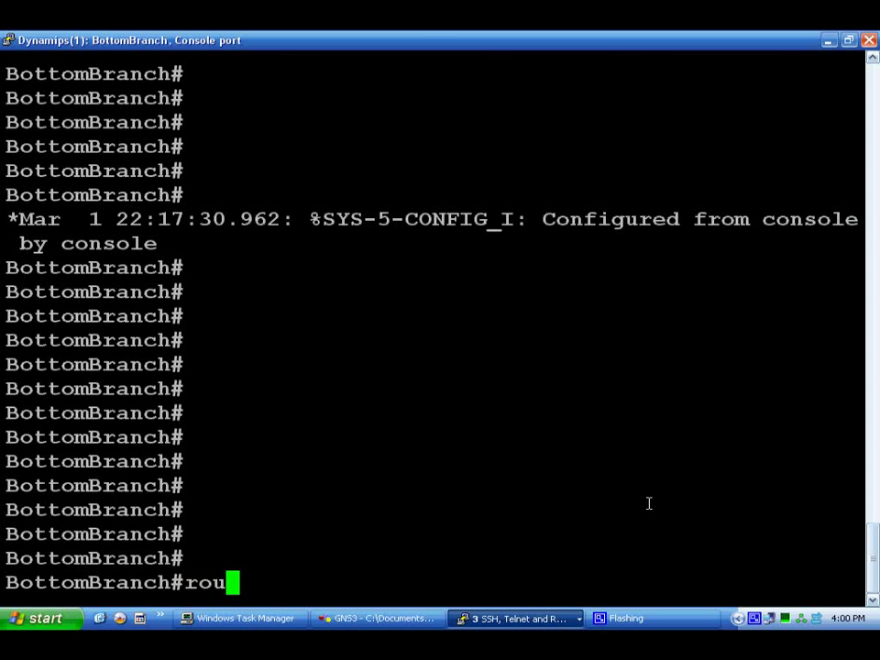
key(BackSpace)
key(BackSpace)
key(BackSpace)
text(ip route)
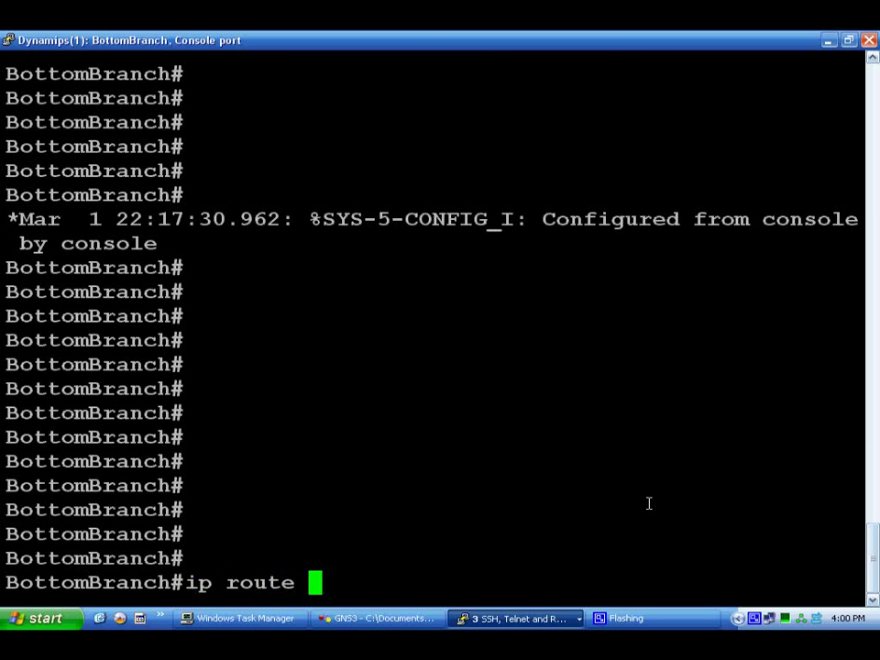
text( 172.)
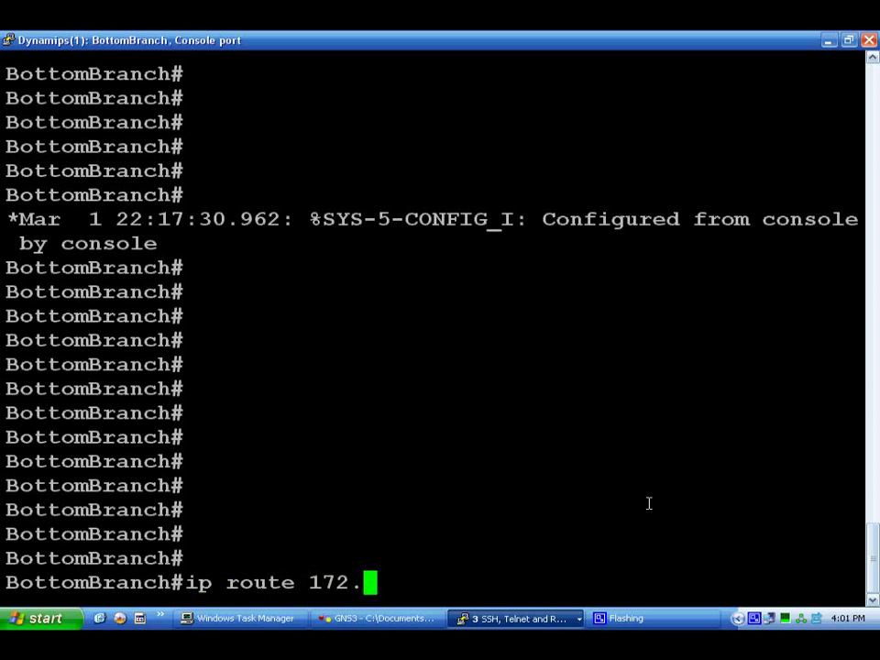
text(16.0.0)
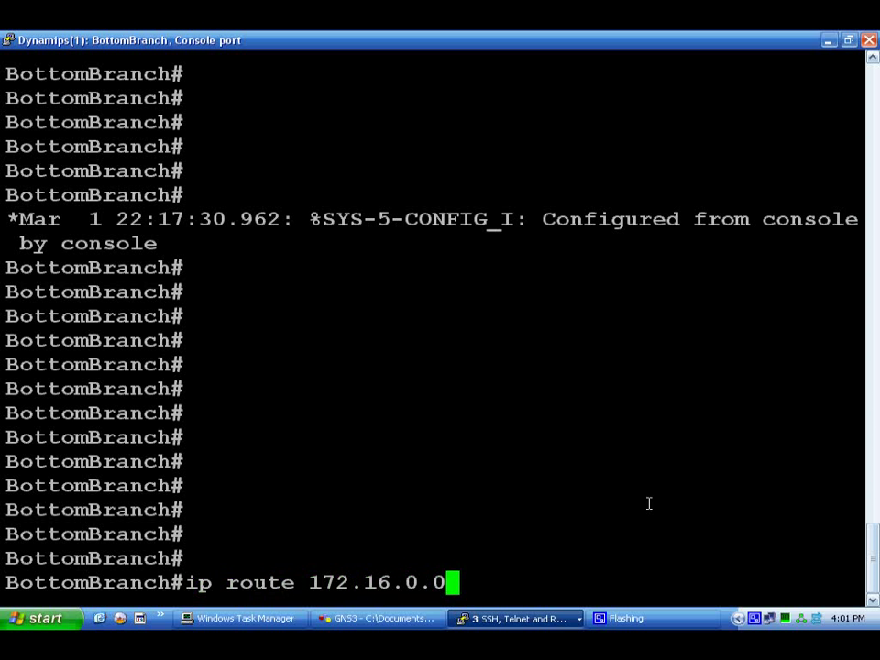
text( 25)
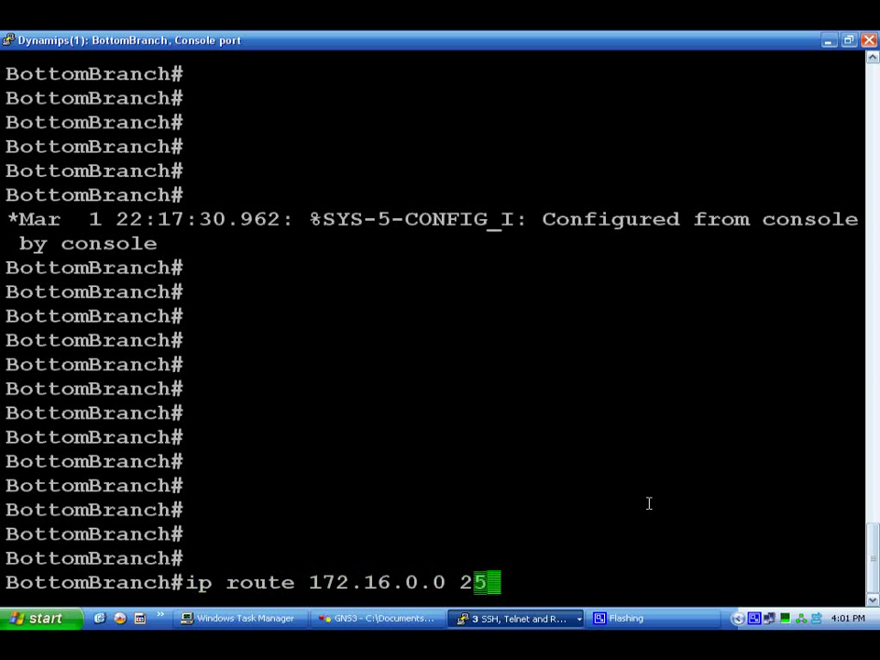
text(5.255.255.0 )
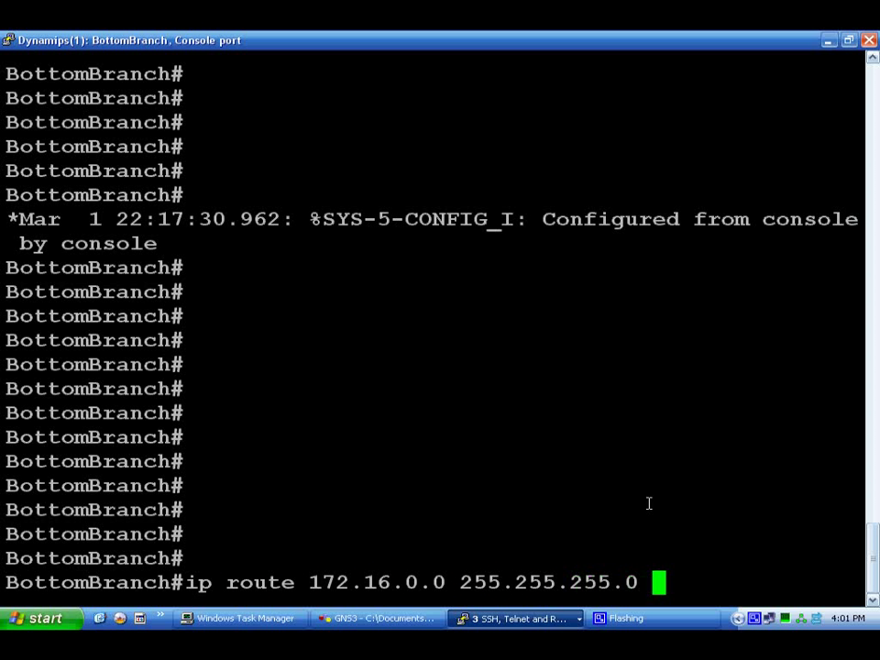
text(192.168)
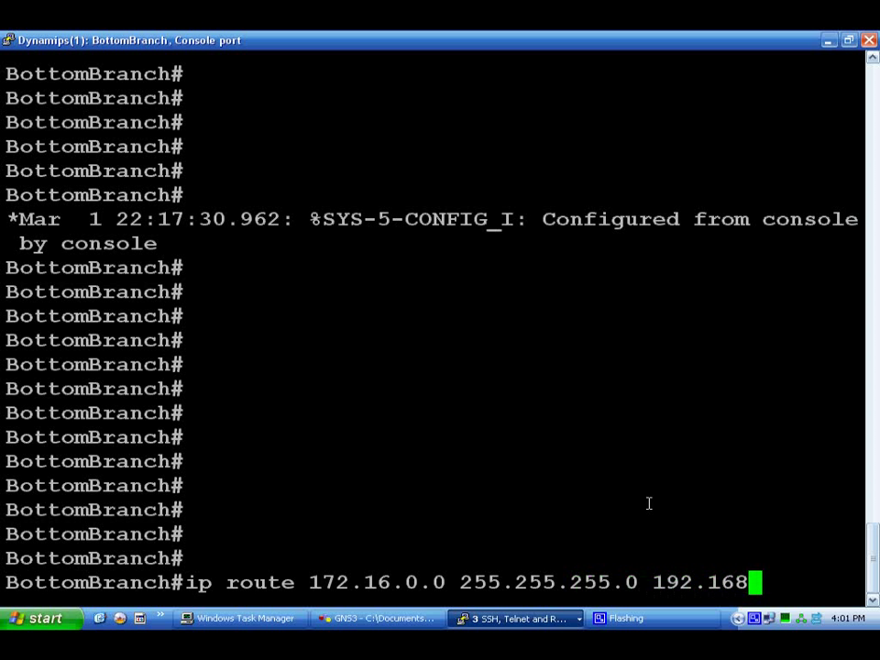
text(.1.1)
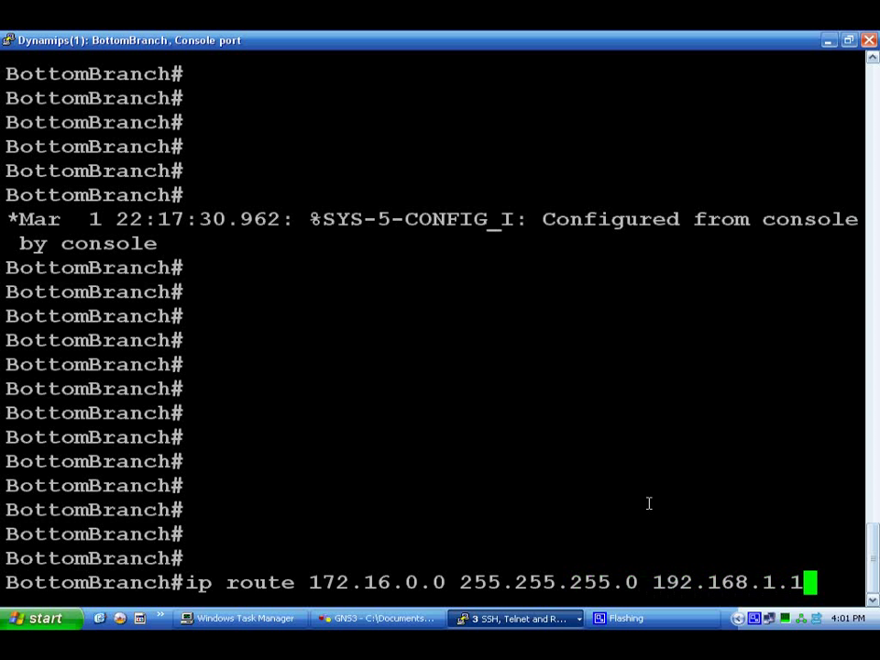
key(Return)
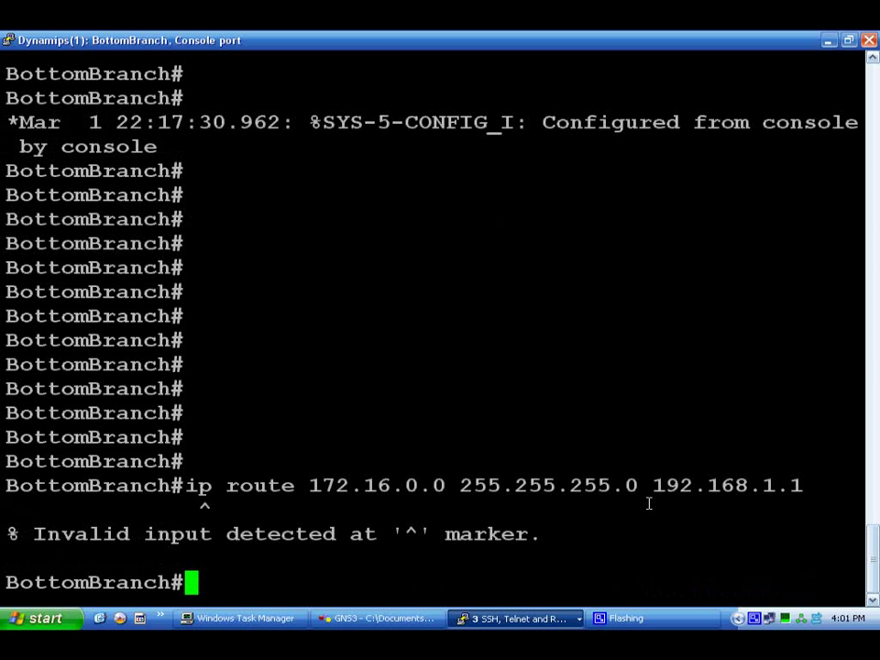
key(Up)
key(Left)
key(Left)
key(Left)
key(Left)
key(Left)
key(Left)
key(Left)
key(Left)
key(Left)
key(Left)
key(Left)
key(Left)
key(Left)
key(Left)
key(Left)
key(Left)
key(Left)
key(Left)
key(Left)
key(Left)
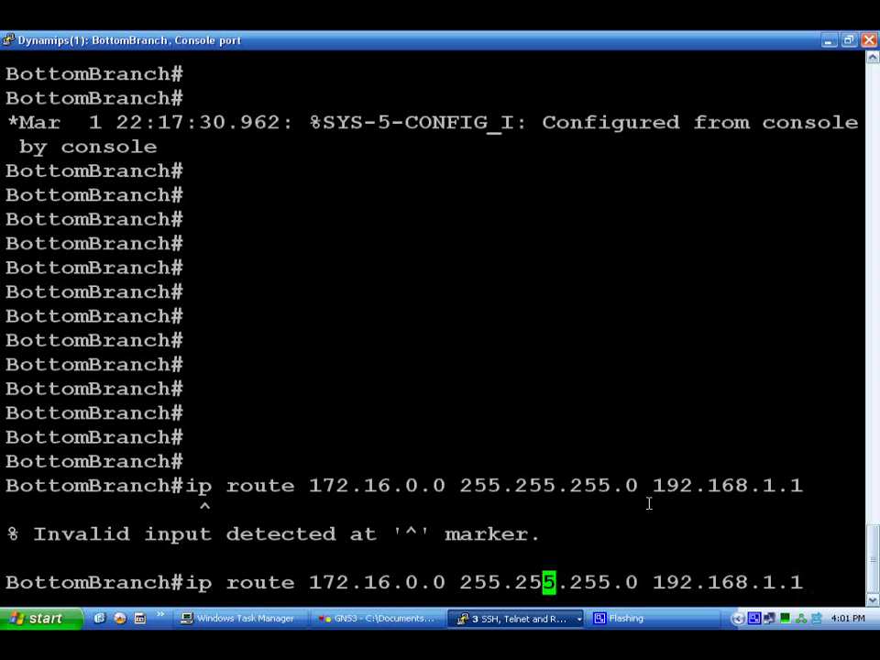
key(Left)
key(Left)
key(Left)
key(Left)
key(Left)
key(Left)
key(Left)
key(Left)
key(Left)
key(Left)
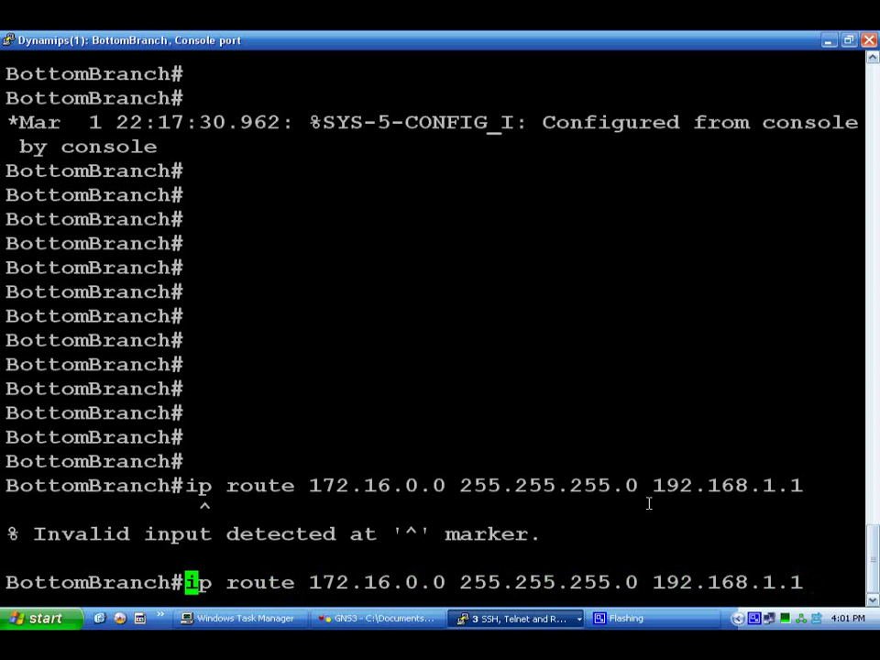
key(ctrl+z)
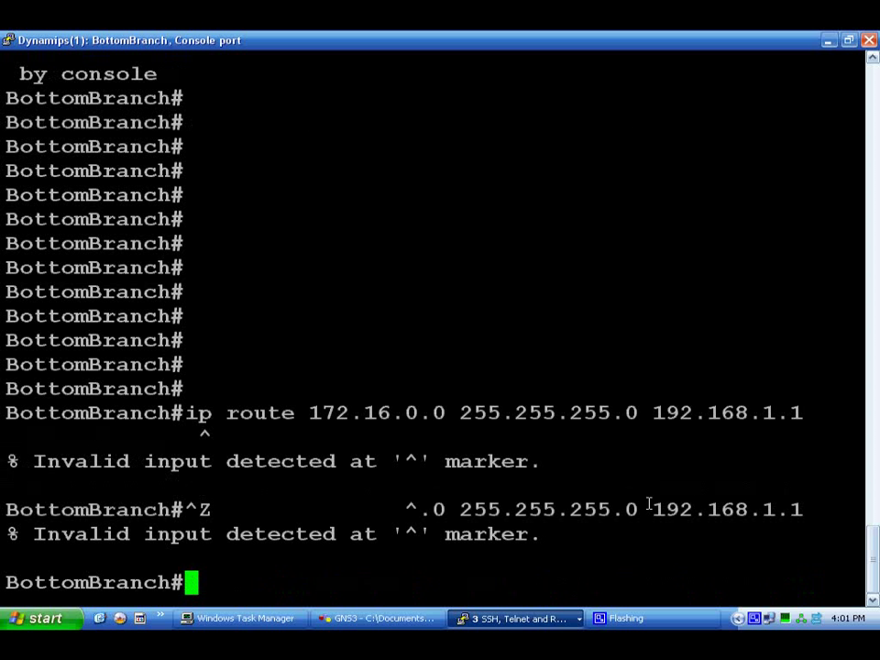
In BottomBranch's 'conf t' mode, add 'ip route 172.16.0.0 255.255.255.0 192.168.1.1'.
text(conf t)
key(Return)
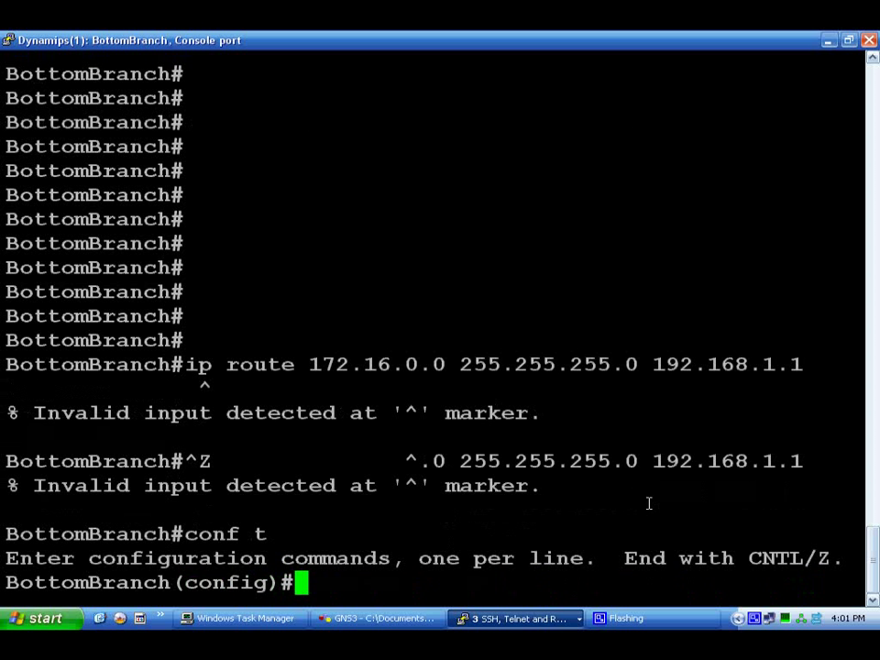
text(ip route )
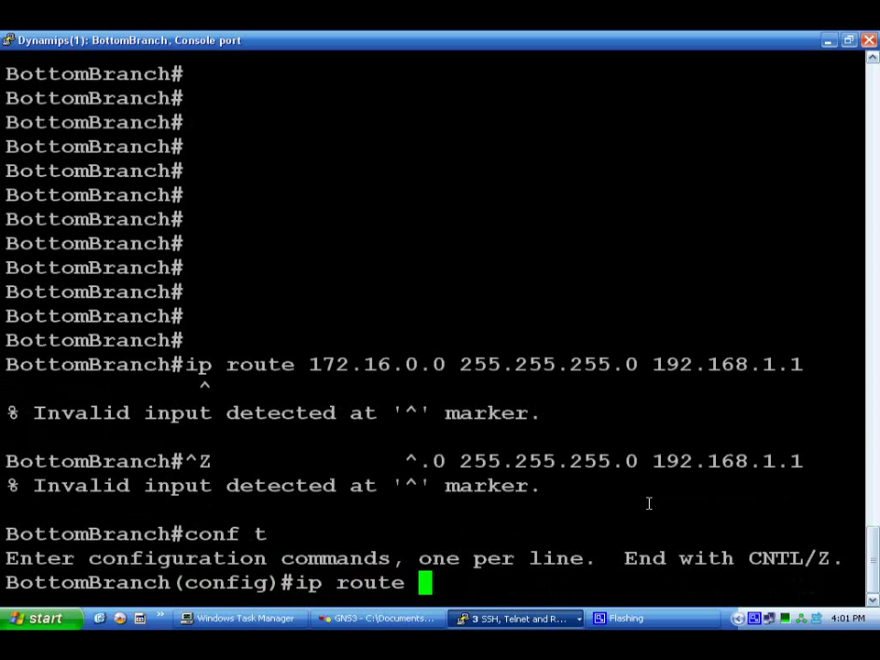
text(172.16.1)
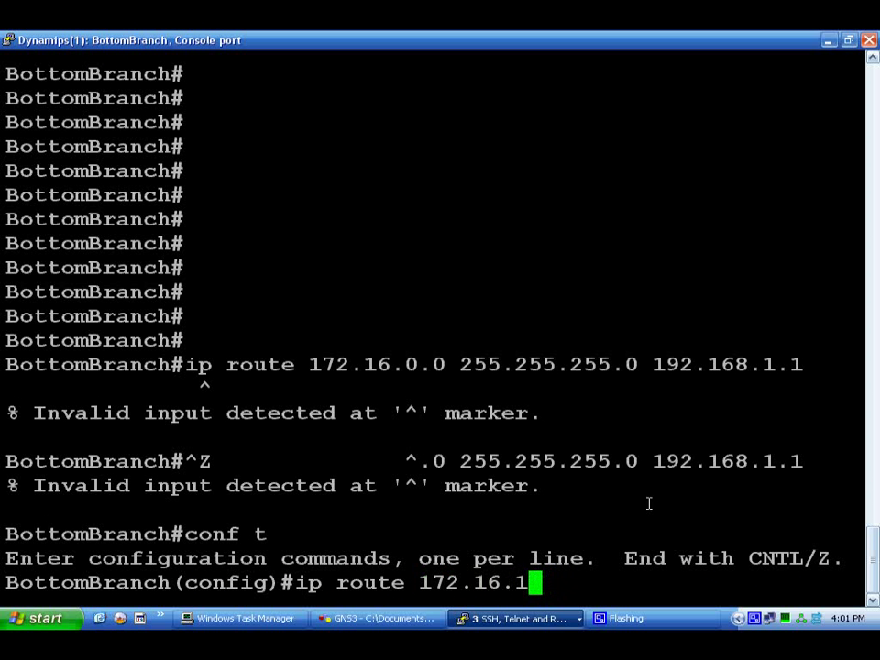
key(BackSpace)
text(0.0)
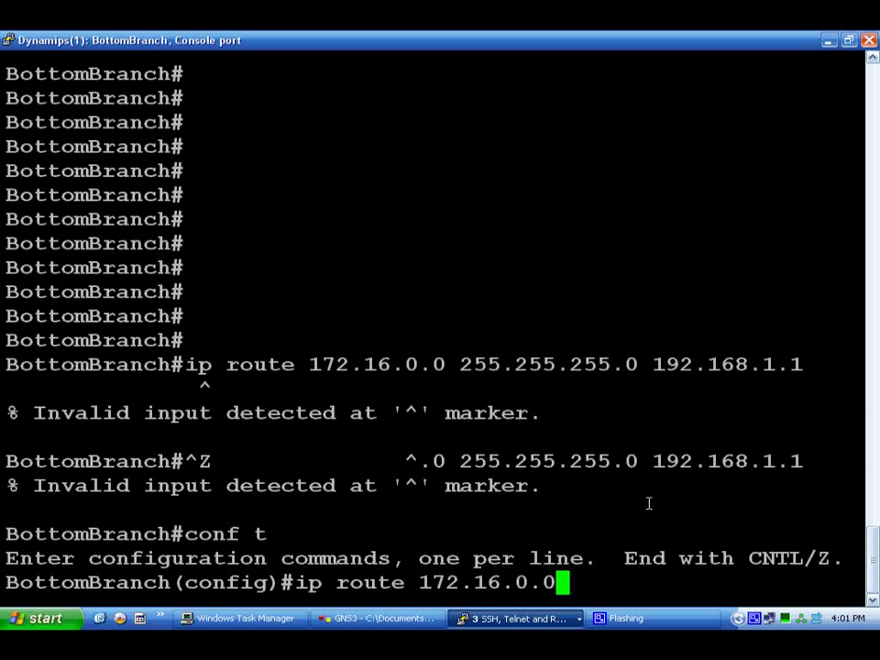
text( 255.255)
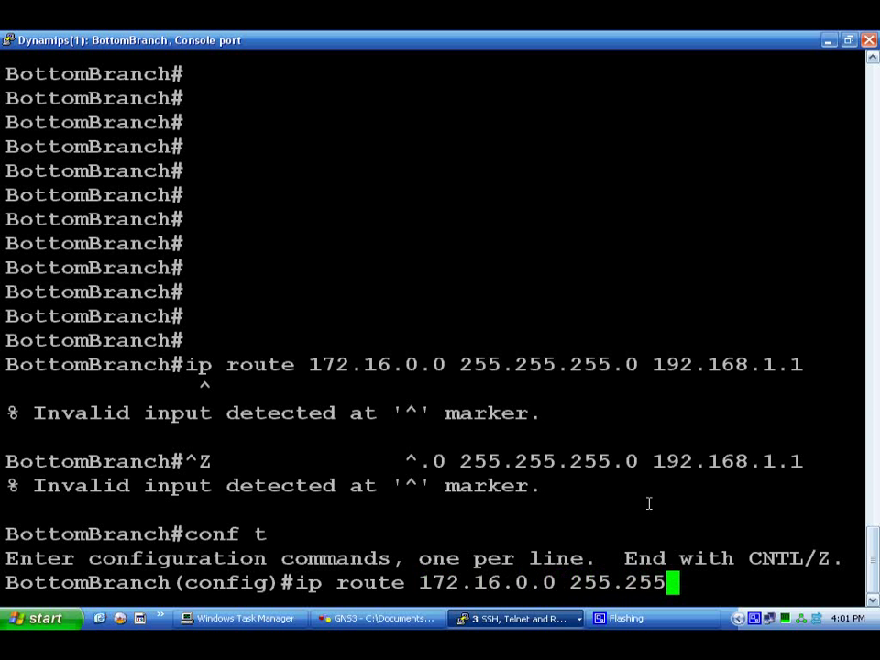
text(.25)
key(BackSpace)
key(BackSpace)
text(.255.0)
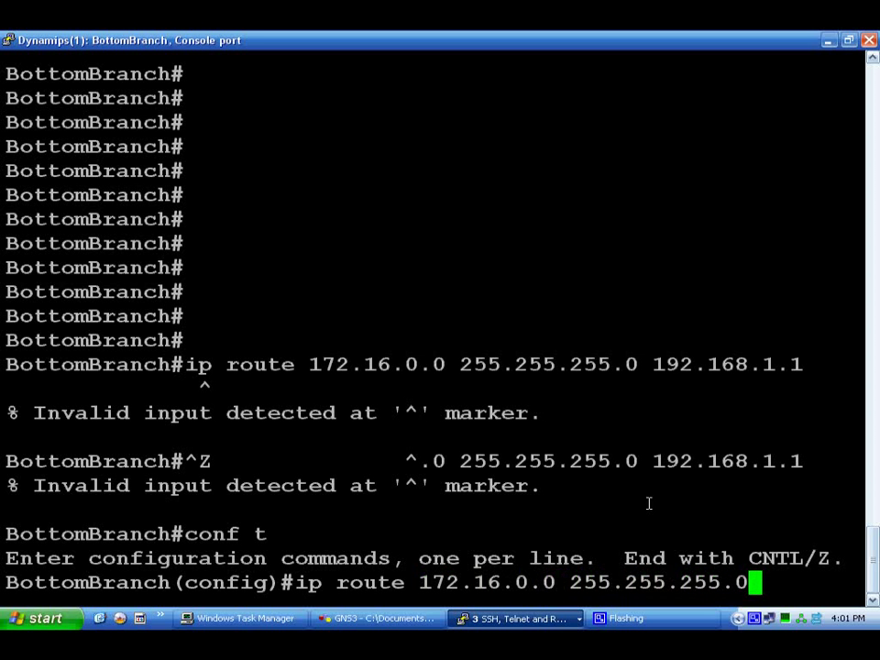
text( 192.16)
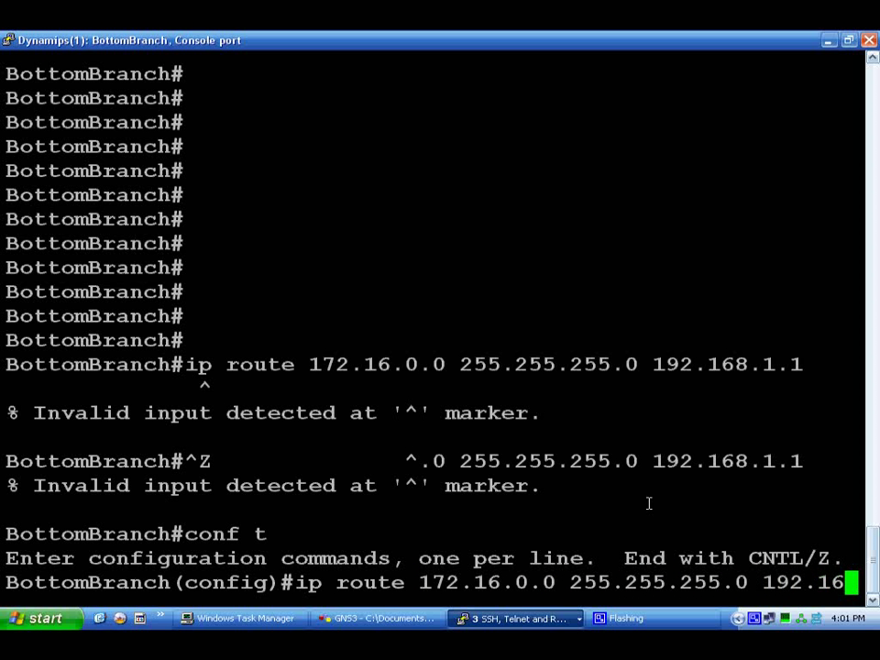
text(8.1.1)
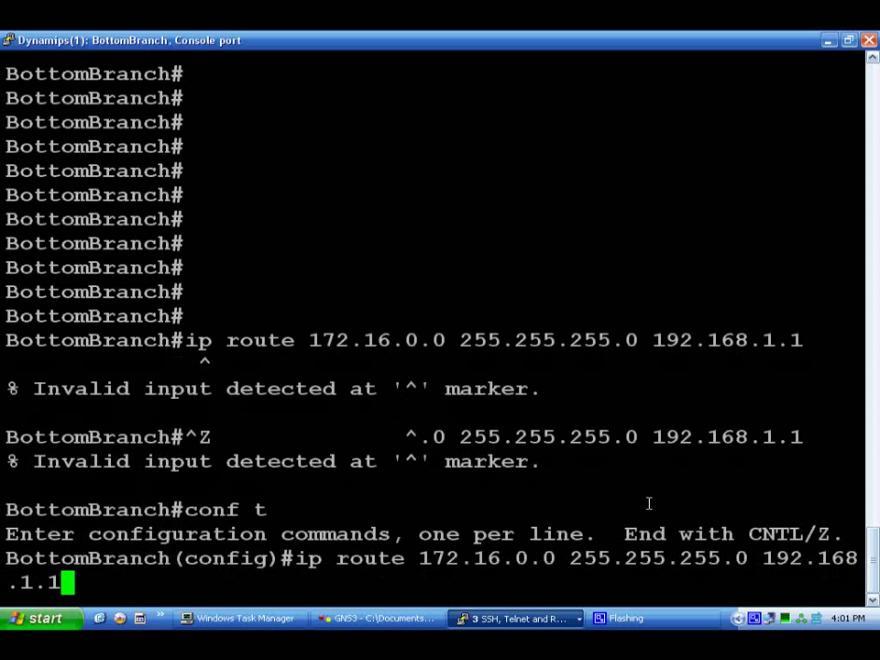
key(Return)
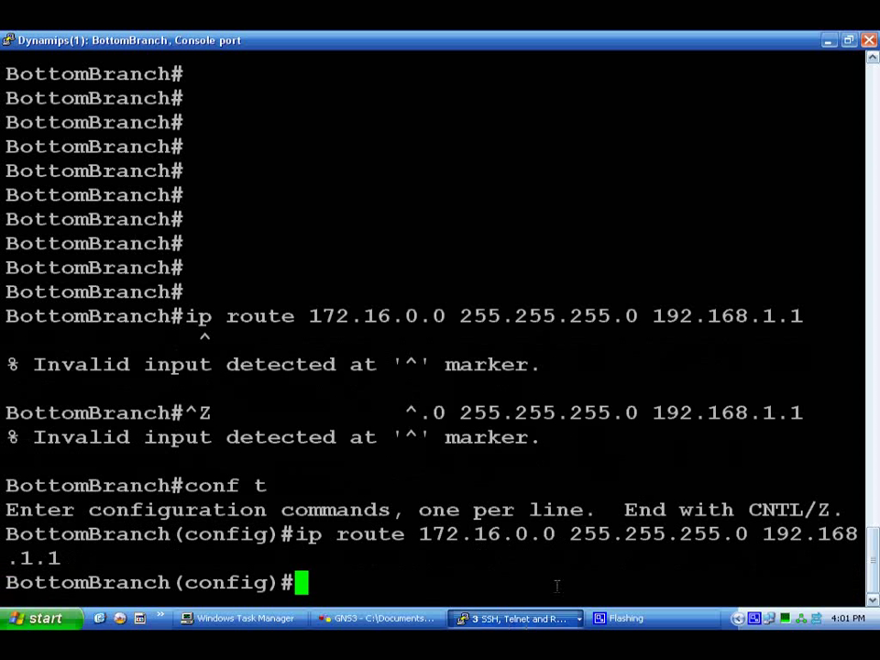
click(518, 618)
Rerun LeftBranch's ping to 192.168.1.2, now 100 percent (5/5), and exit configuration mode.
click(605, 555)
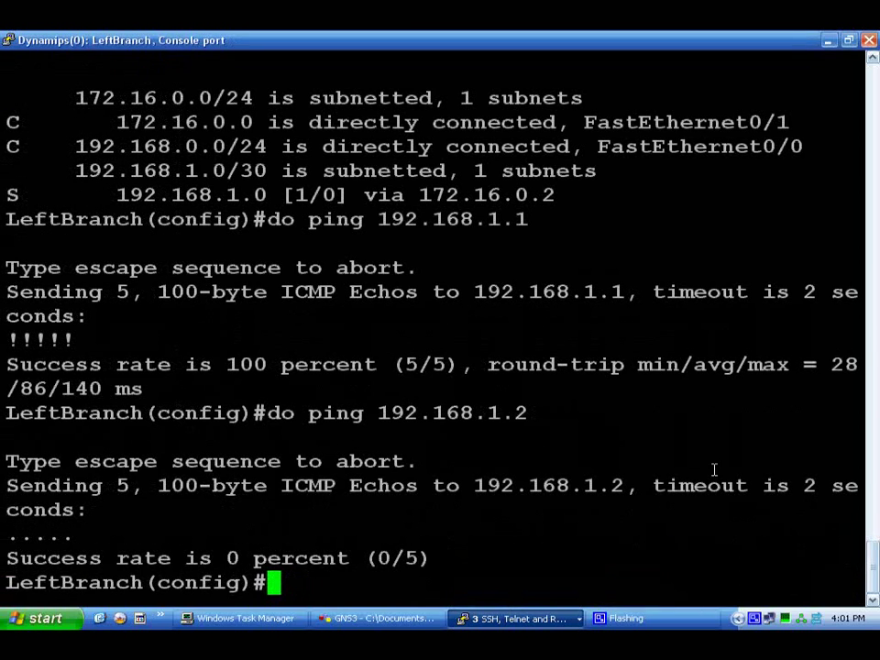
key(Up)
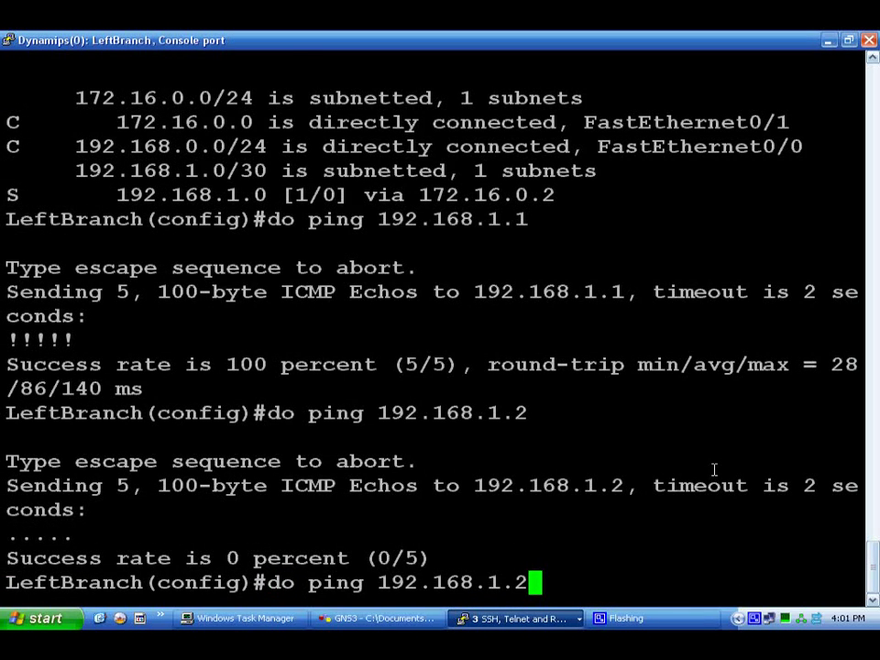
key(Return)
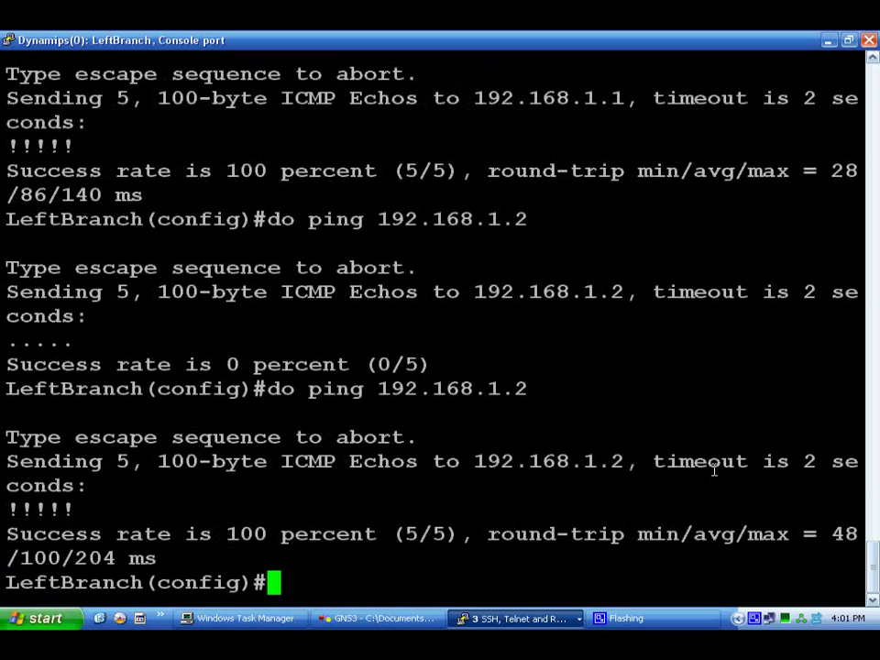
key(ctrl+z)
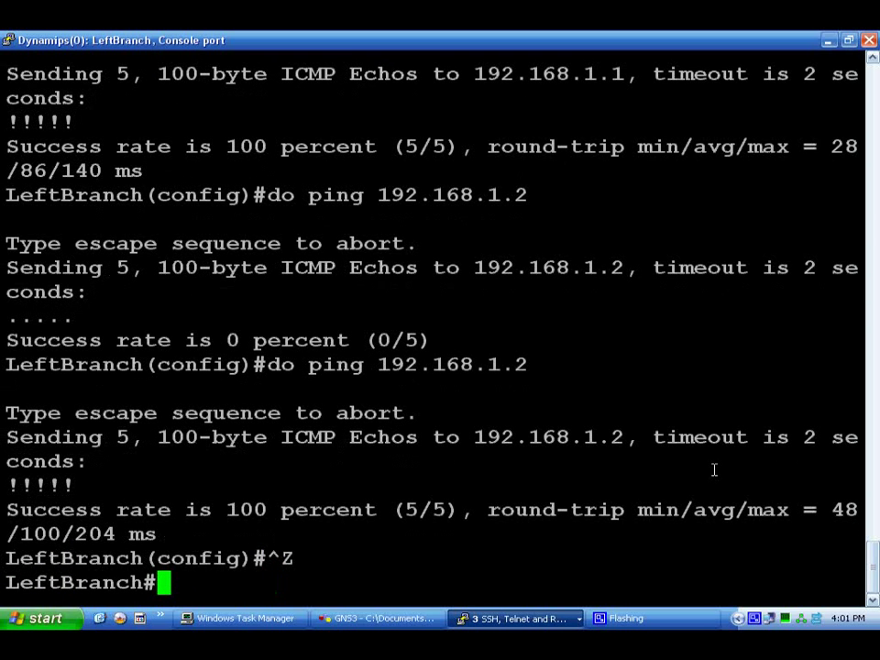
key(Return)
key(Return)
key(Return)
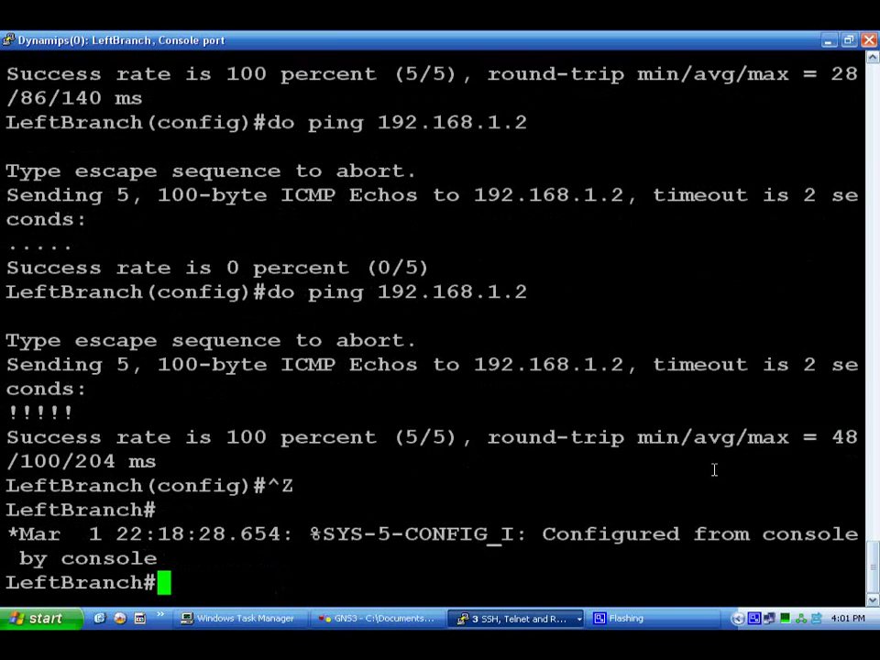
key(Return)
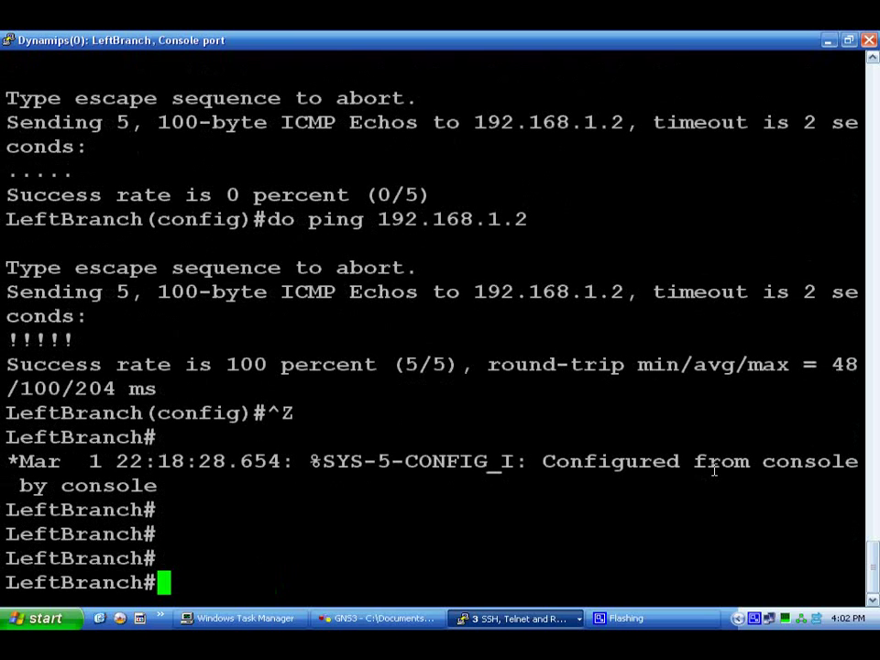
On LeftBranch, run 'sh ip route' and 'show ip int brief' to check routes and interfaces.
text(sh ip route)
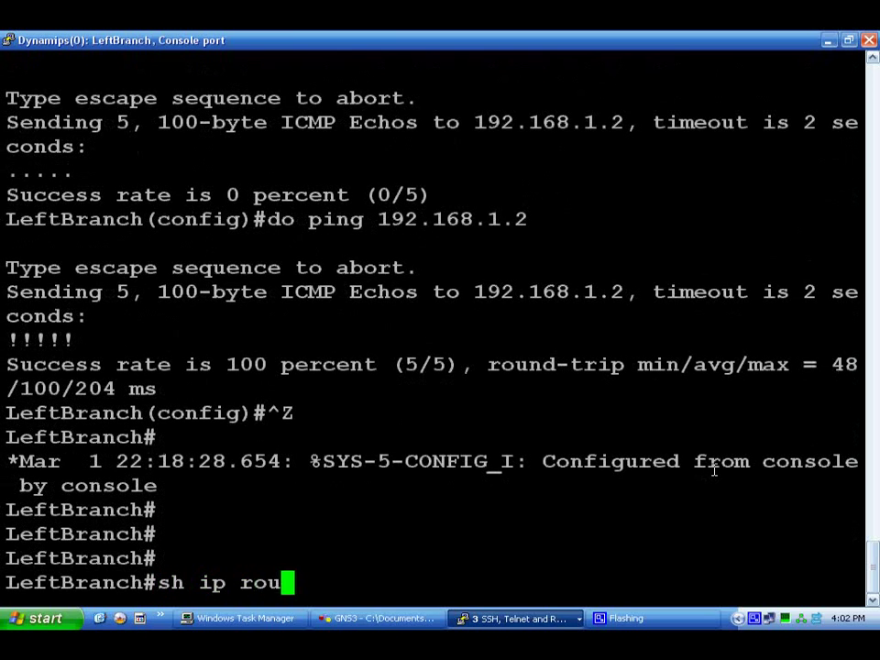
key(Return)
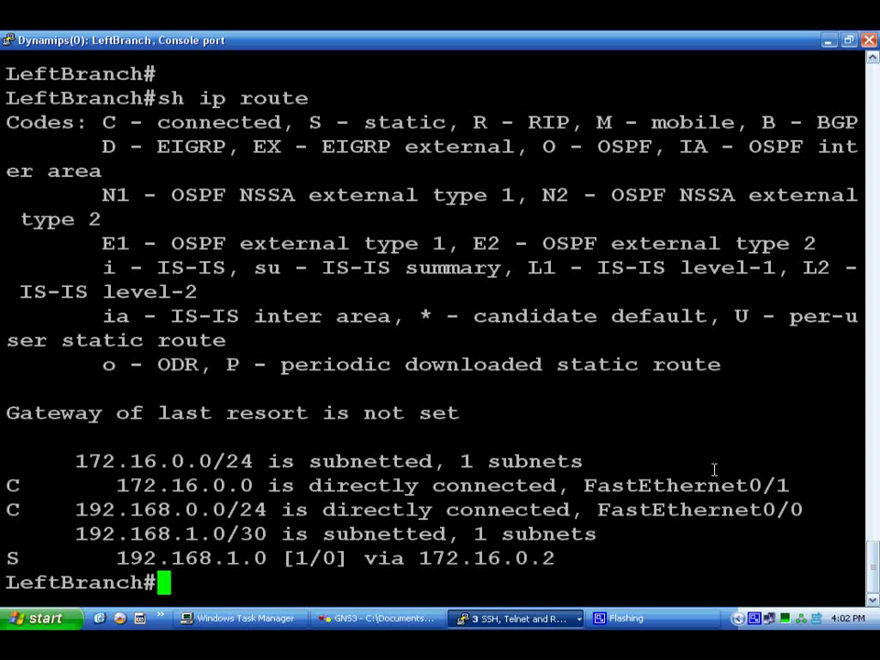
text(sh)
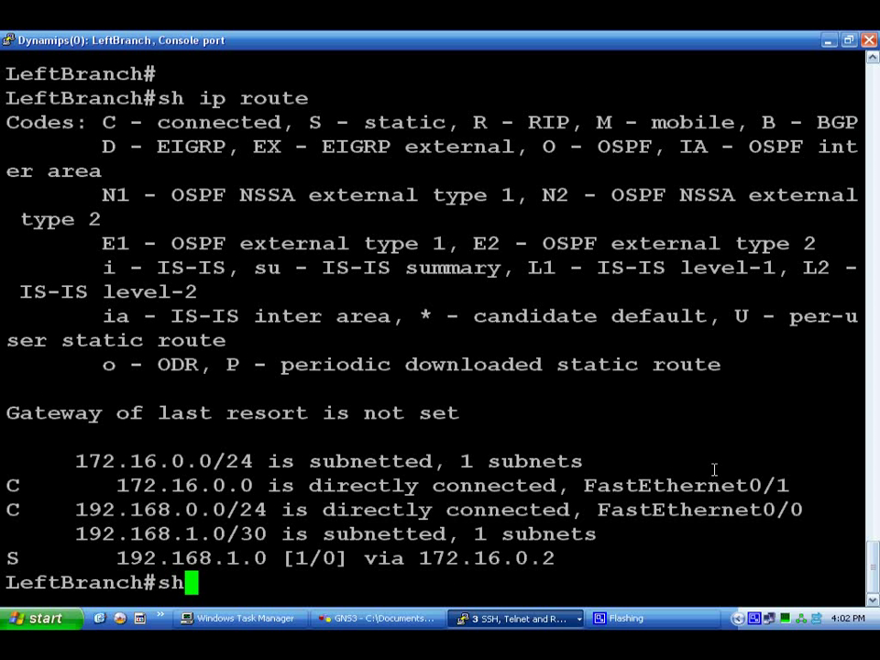
text(ow )
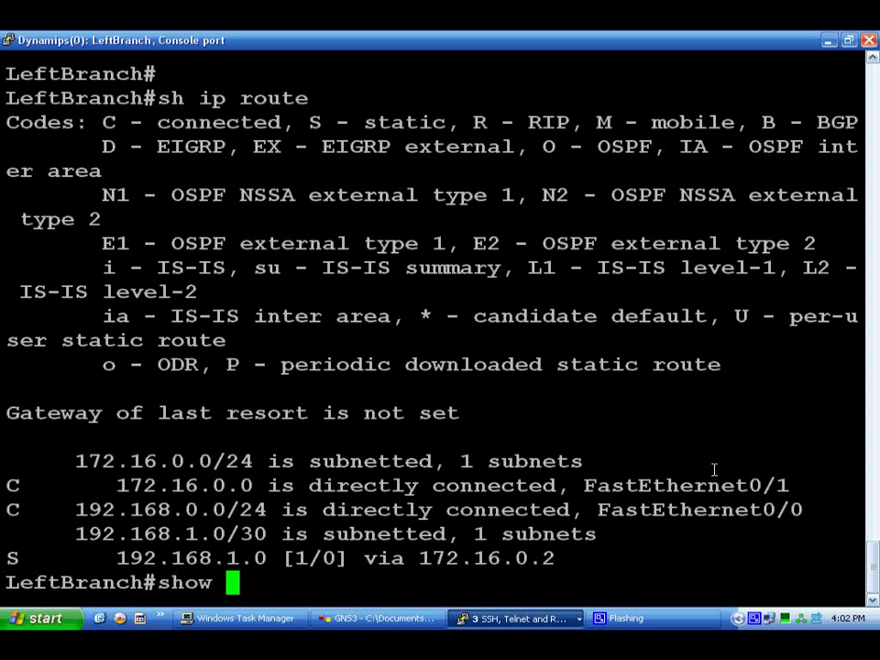
text(ip int)
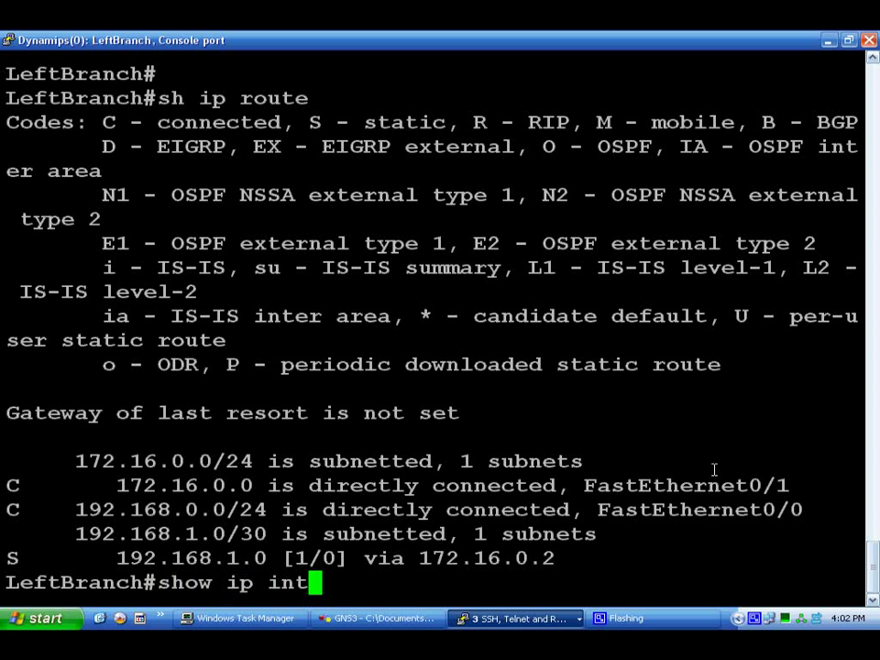
text( br)
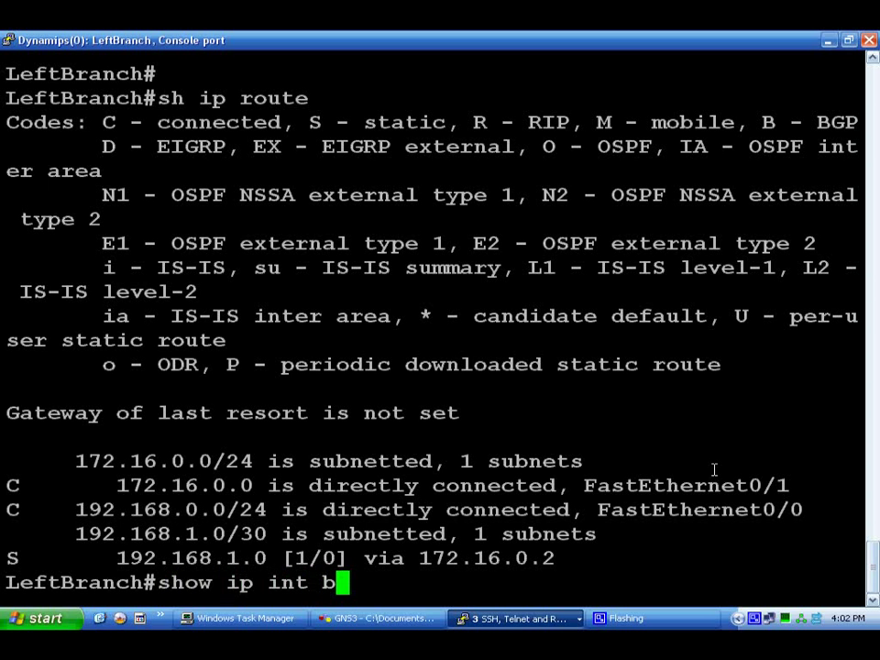
text(ief)
key(Return)
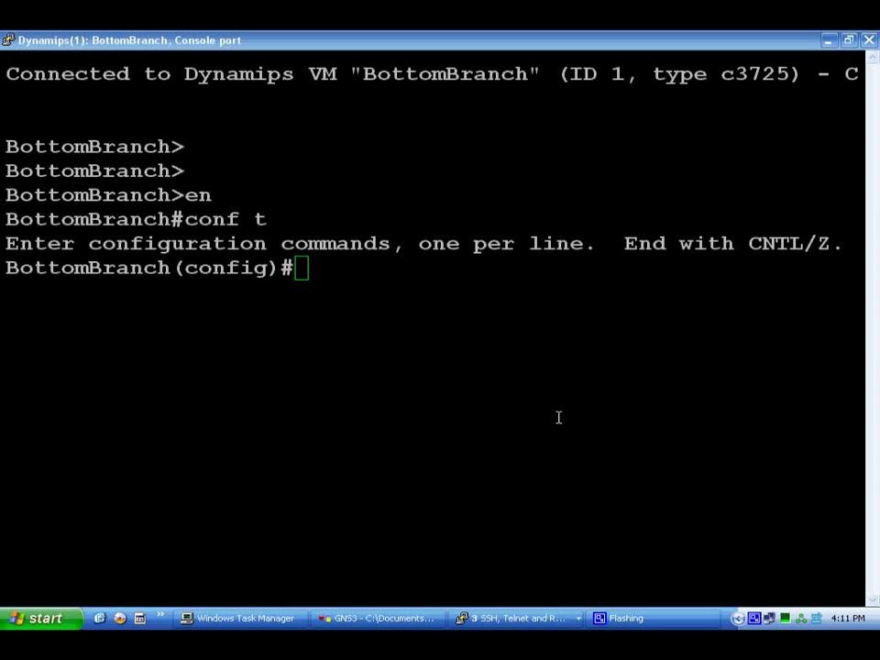
On BottomBranch, start a username command for the new account, using ? help for options.
click(440, 303)
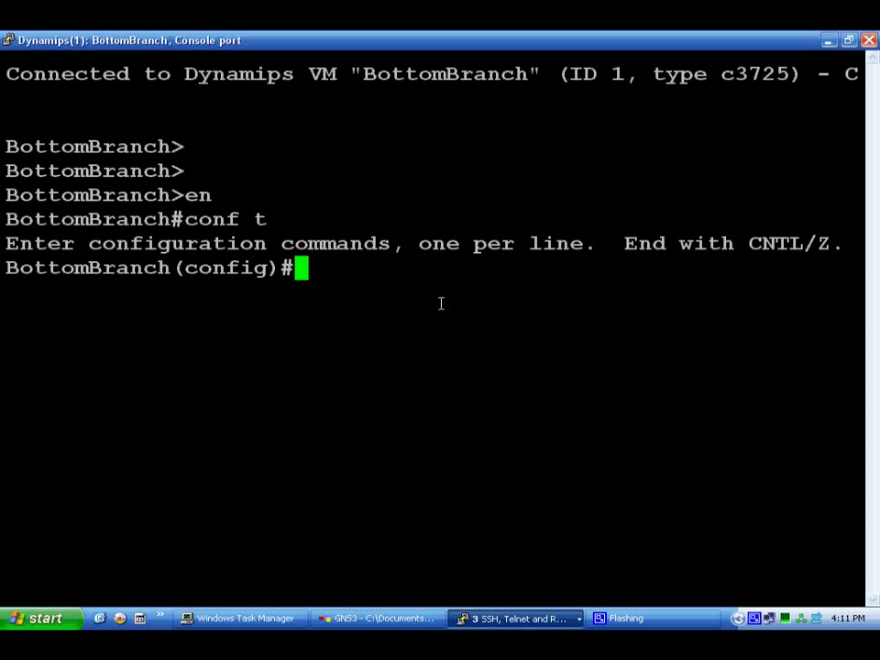
text(username )
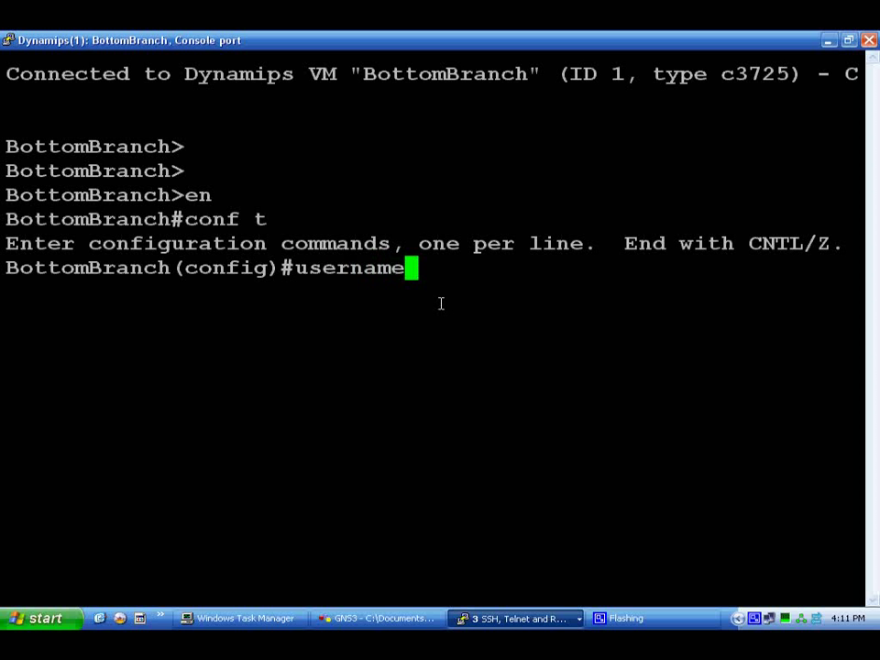
text(?)
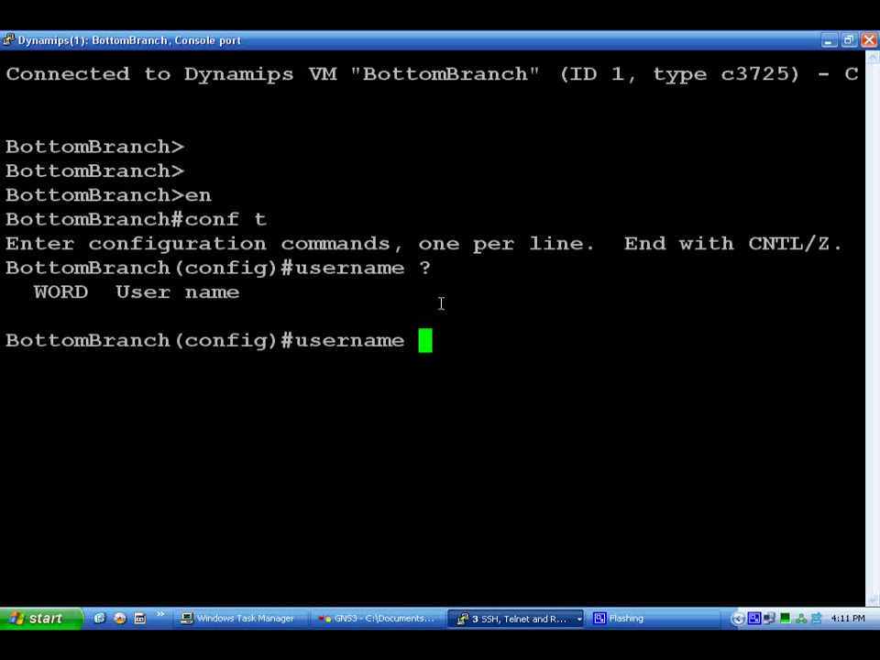
text(dear)
key(BackSpace)
key(BackSpace)
text(ran)
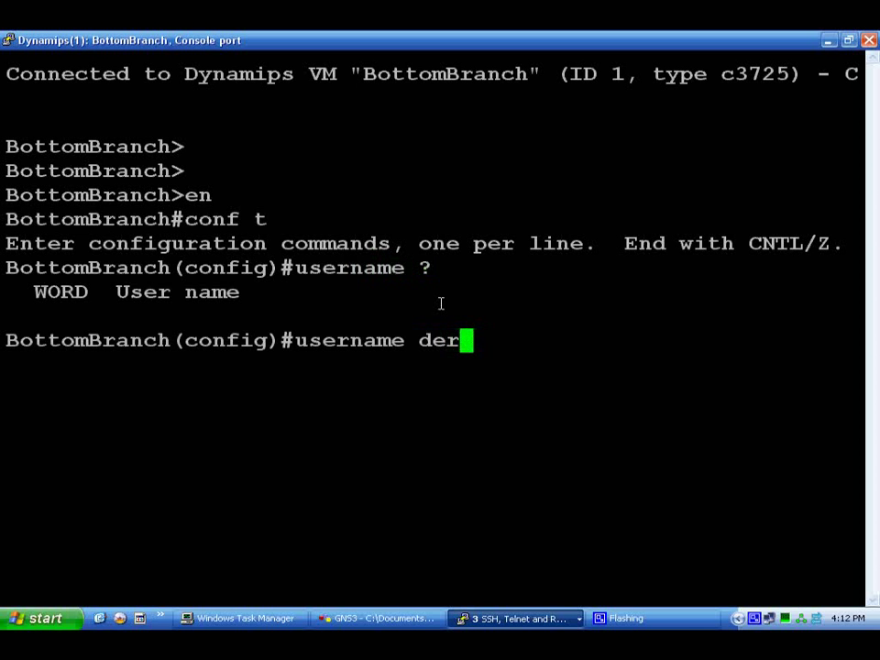
text(jer D?)
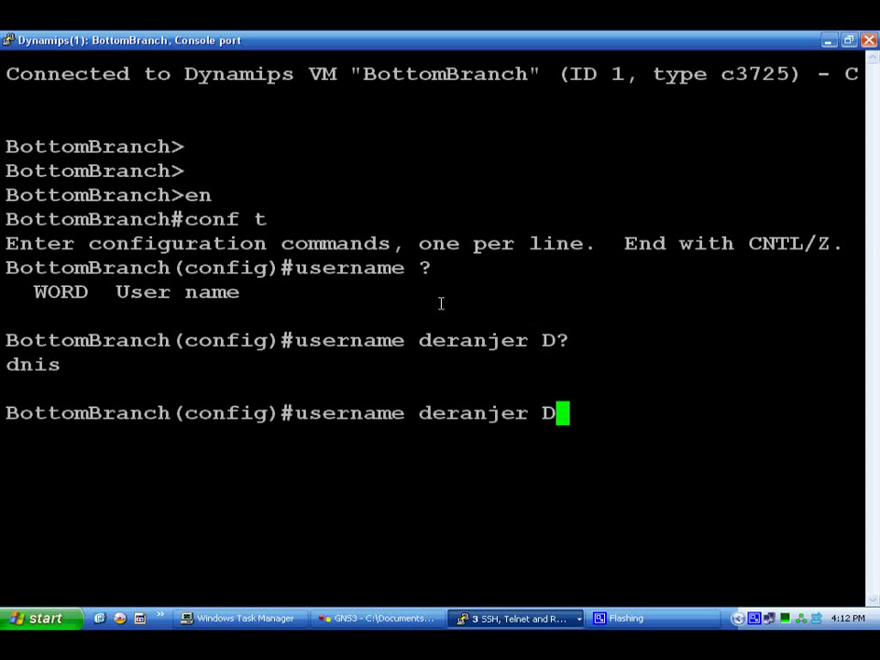
key(BackSpace)
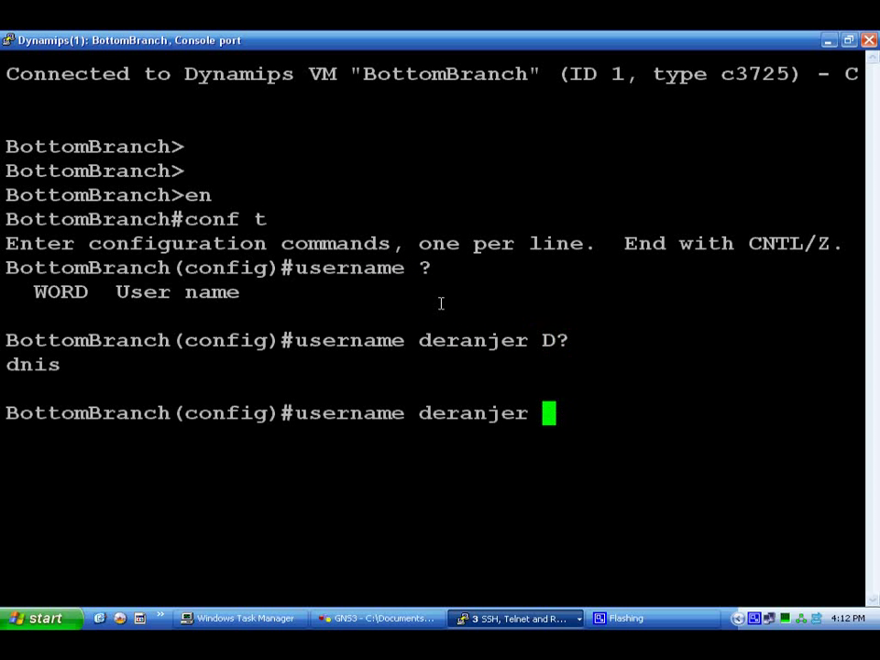
text(?)
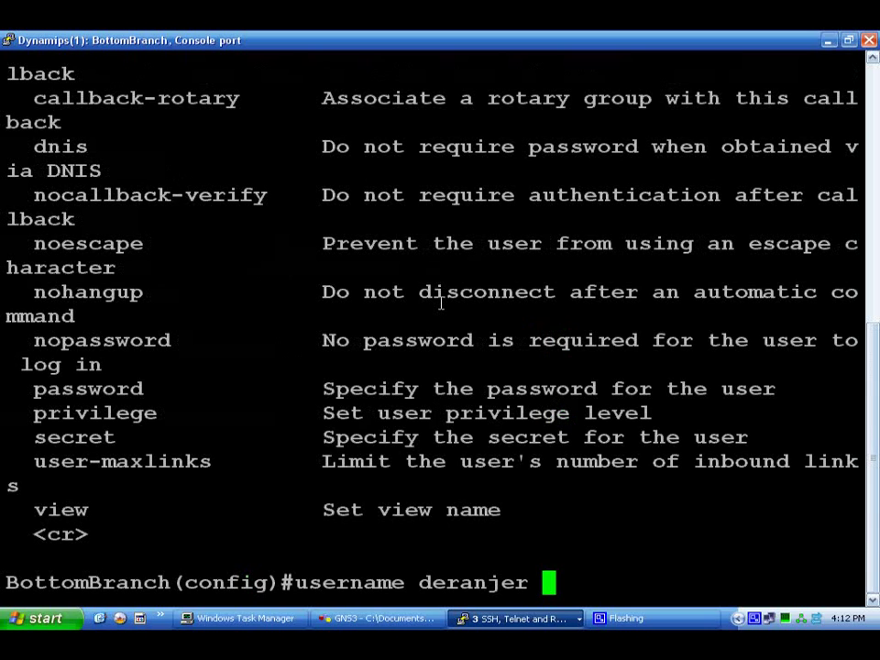
Give the account privilege level 15 and its password, checking the 0–15 level help.
scroll(441, 303, up, 7)
scroll(483, 303, down, 4)
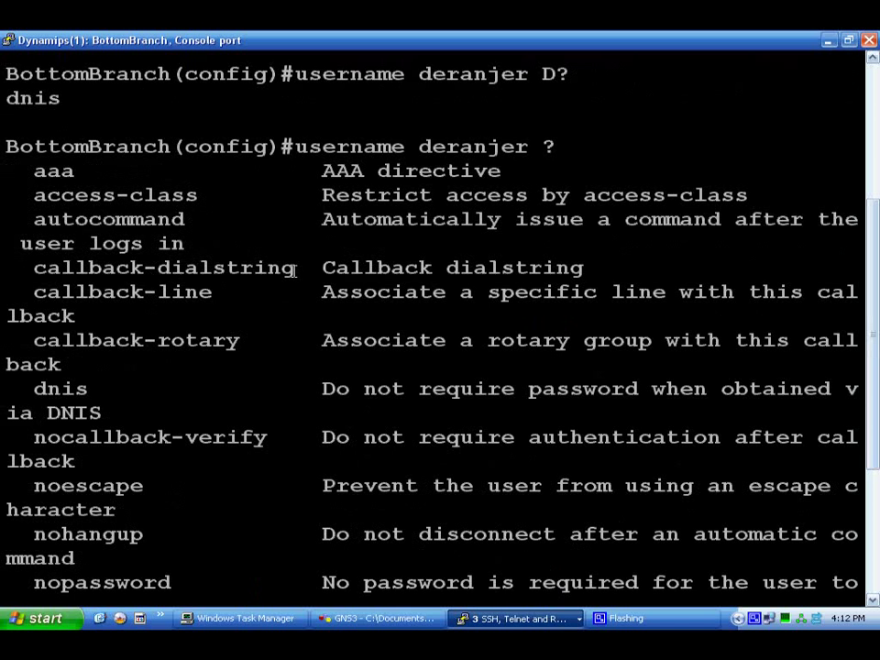
scroll(293, 273, down, 3)
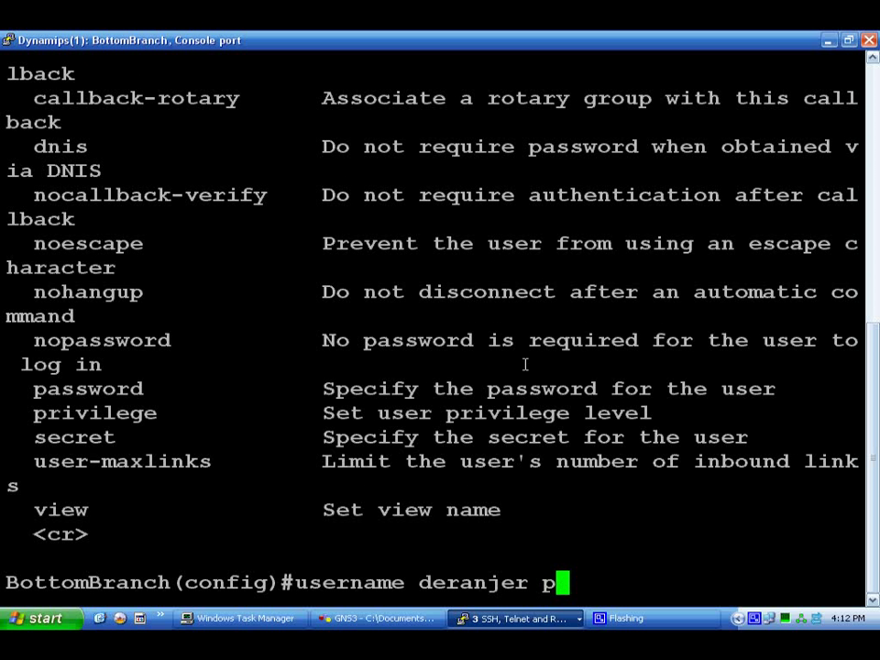
text(rivil)
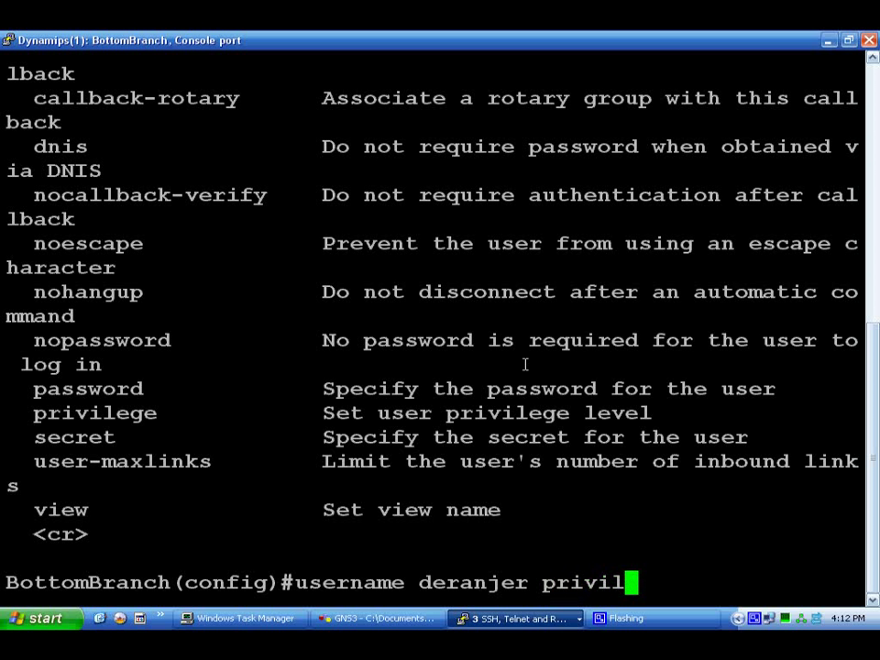
key(Tab)
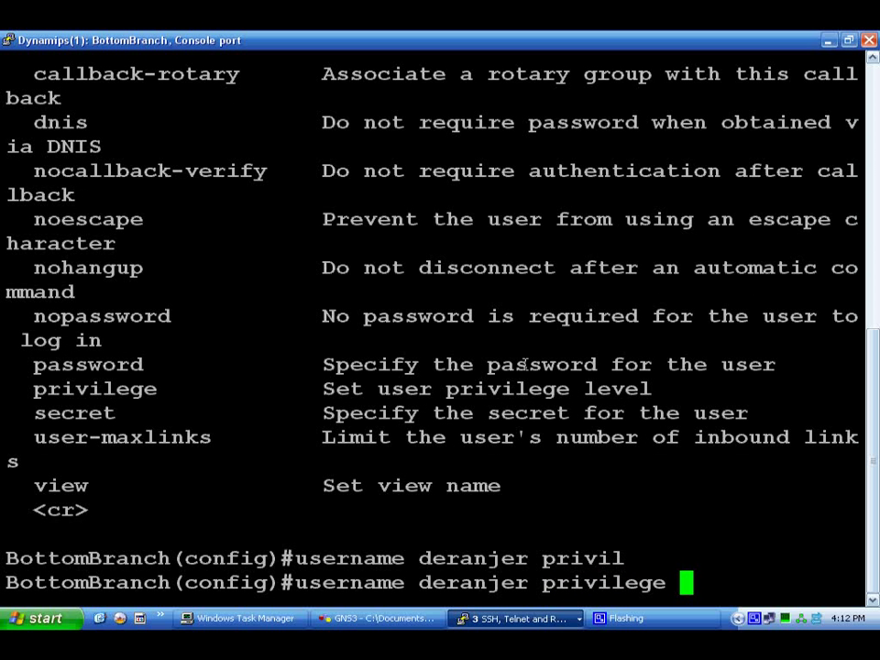
text(?)
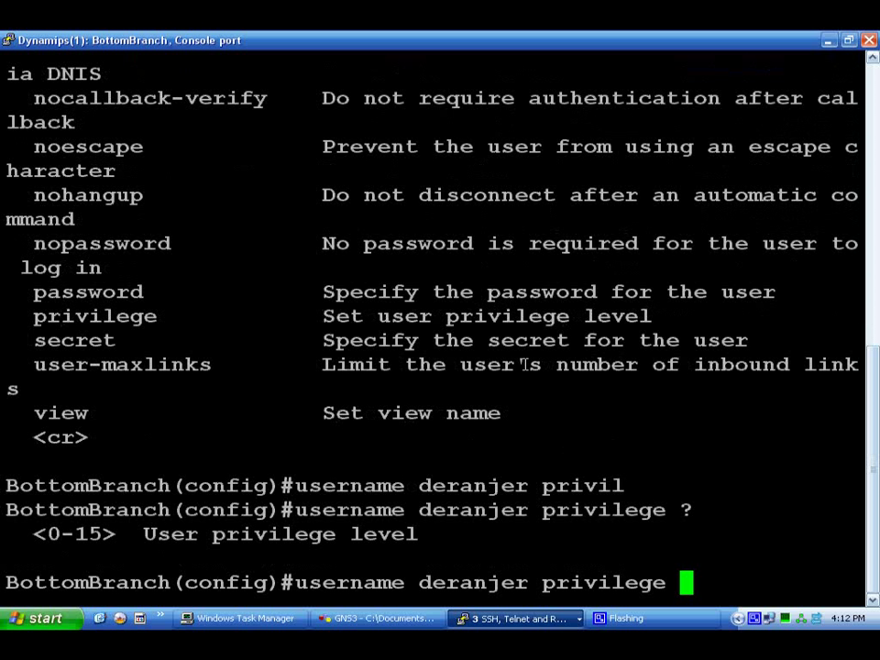
text(15)
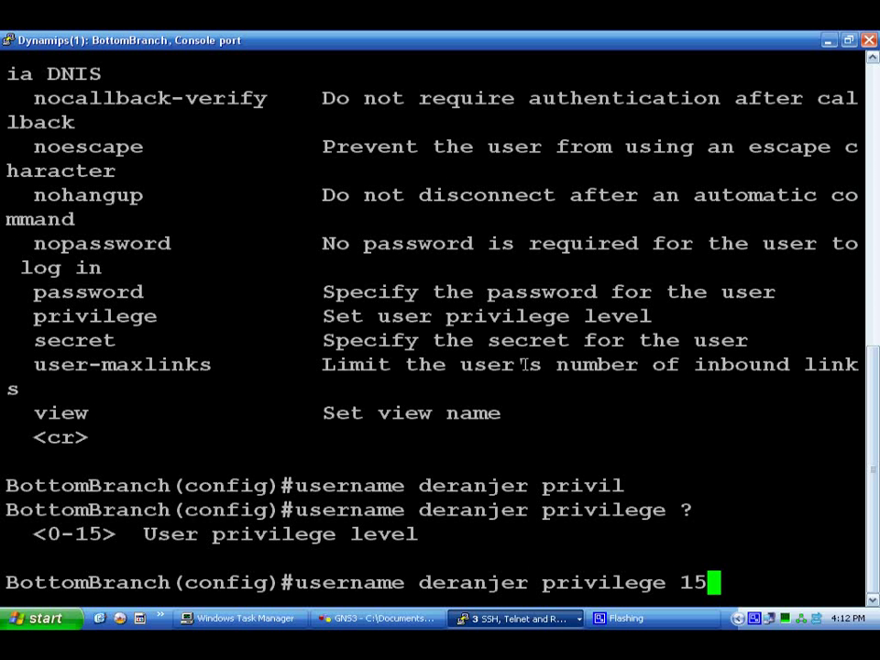
text( pa)
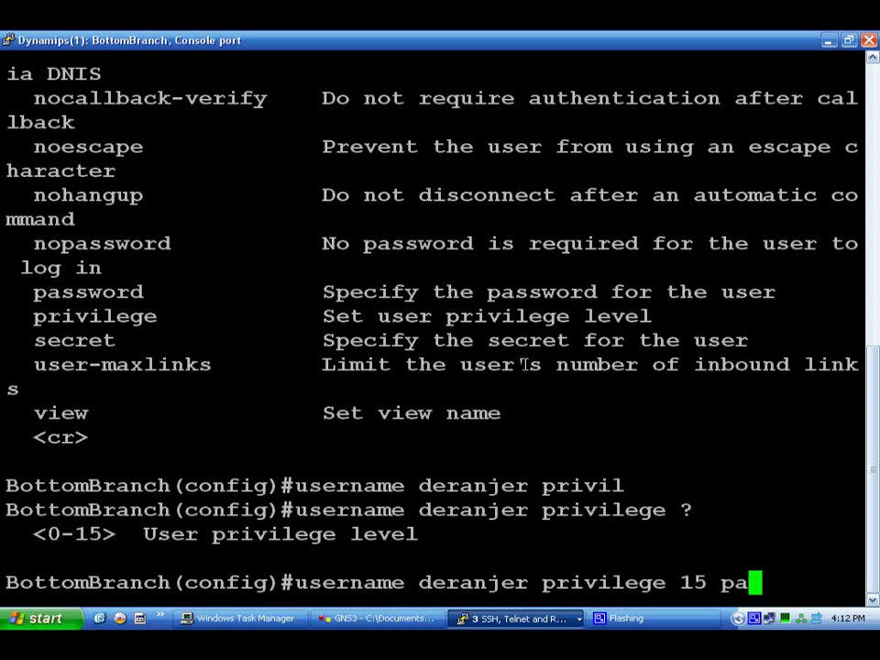
text(ssword test)
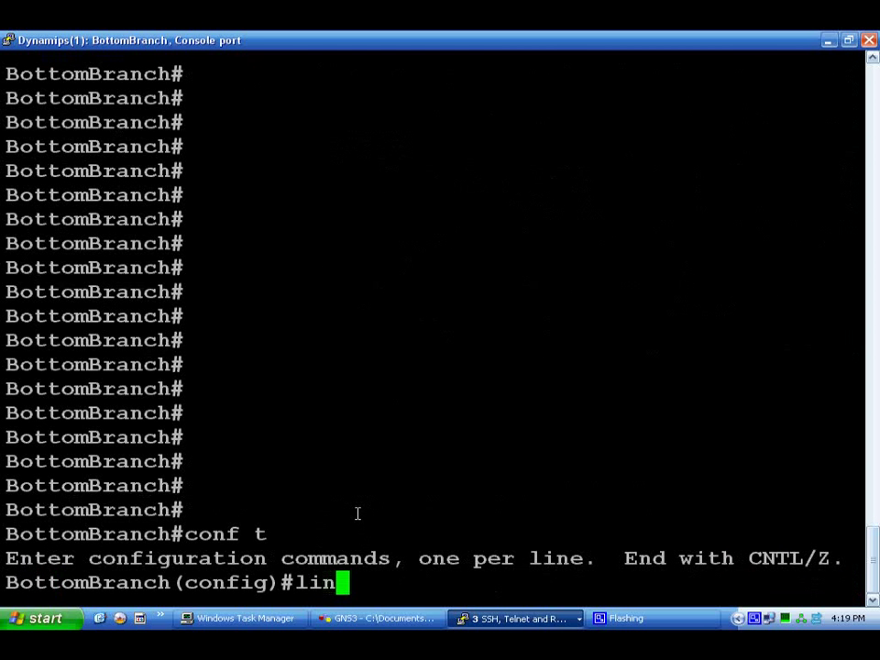
Give console line 0 a password, enable login, and exit configuration mode.
text(e )
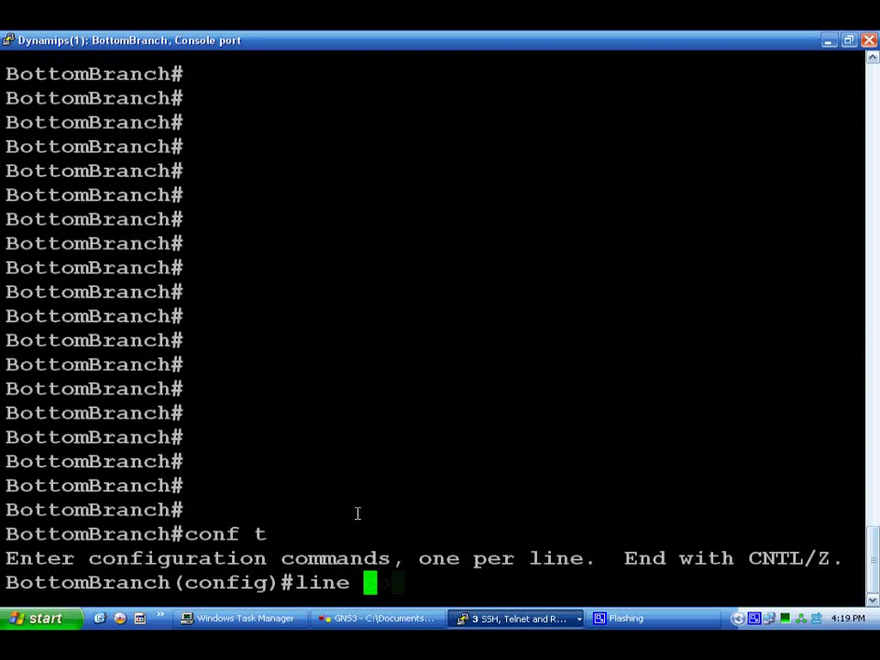
text(con 0)
key(Return)
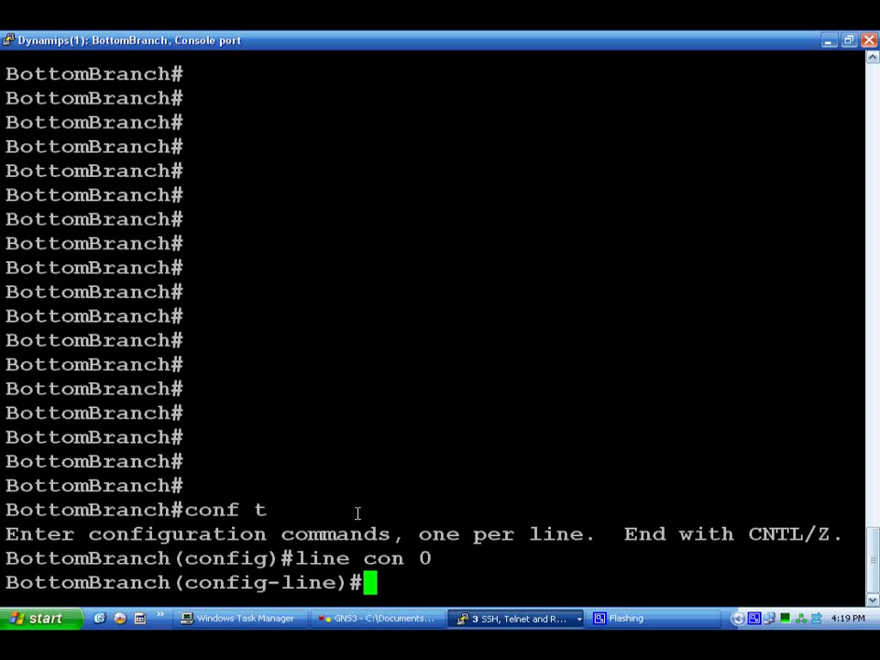
text(passw)
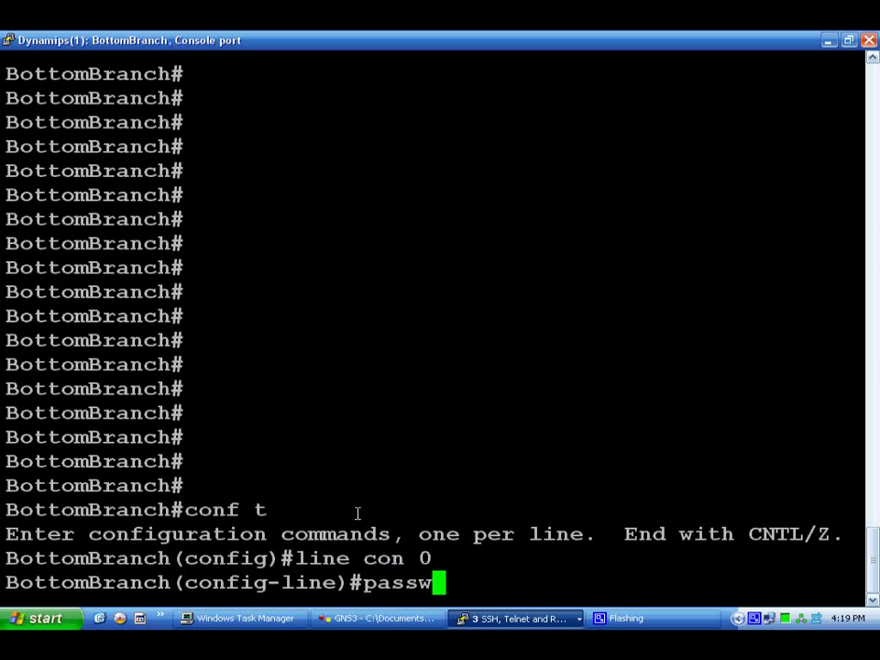
key(BackSpace)
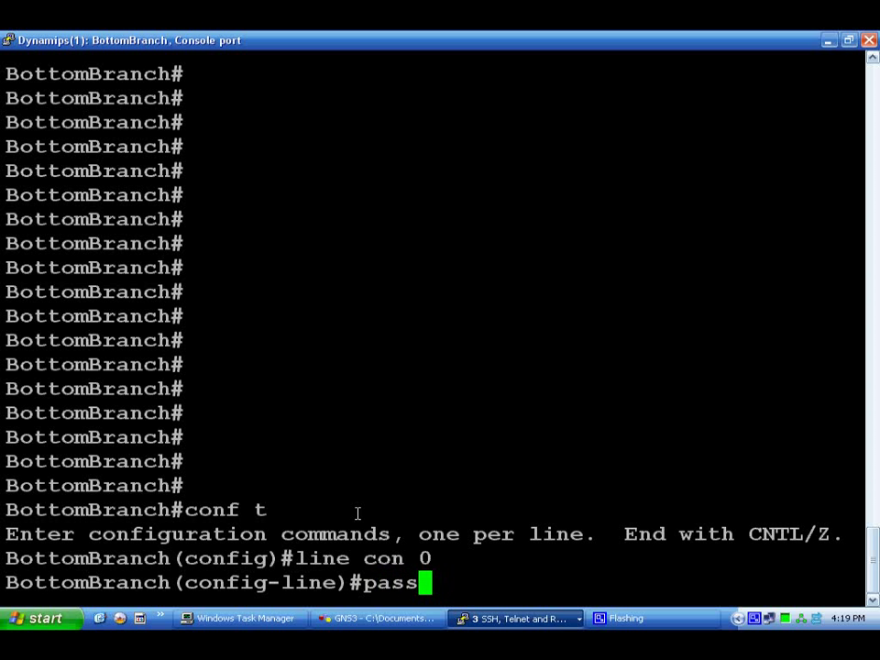
text(word )
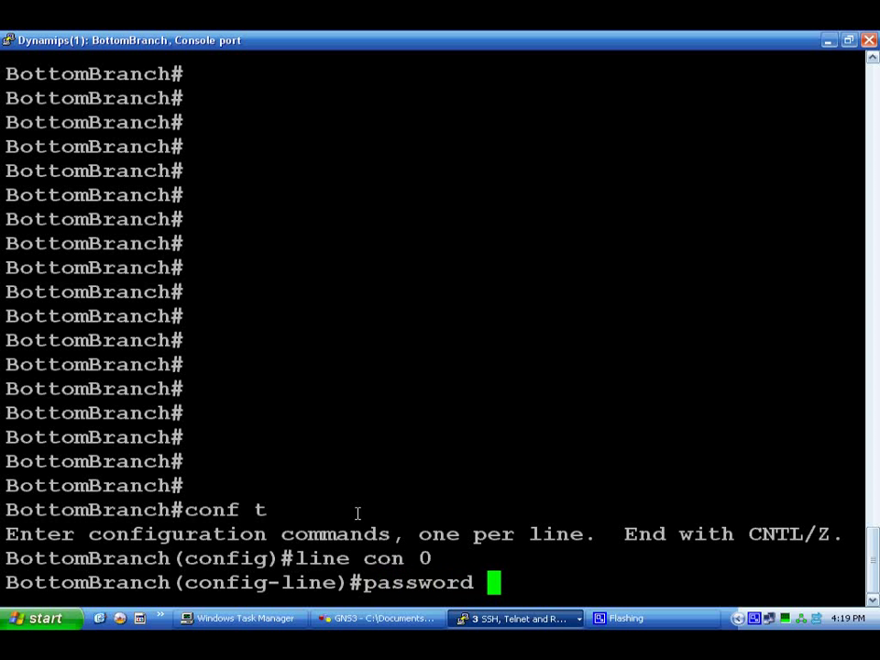
text(test)
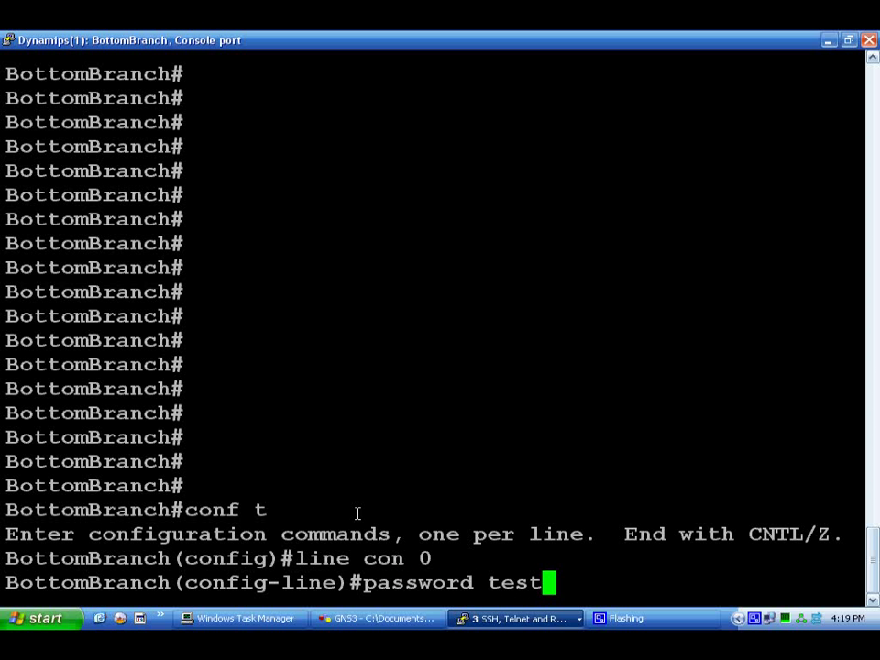
key(Return)
text(lofin)
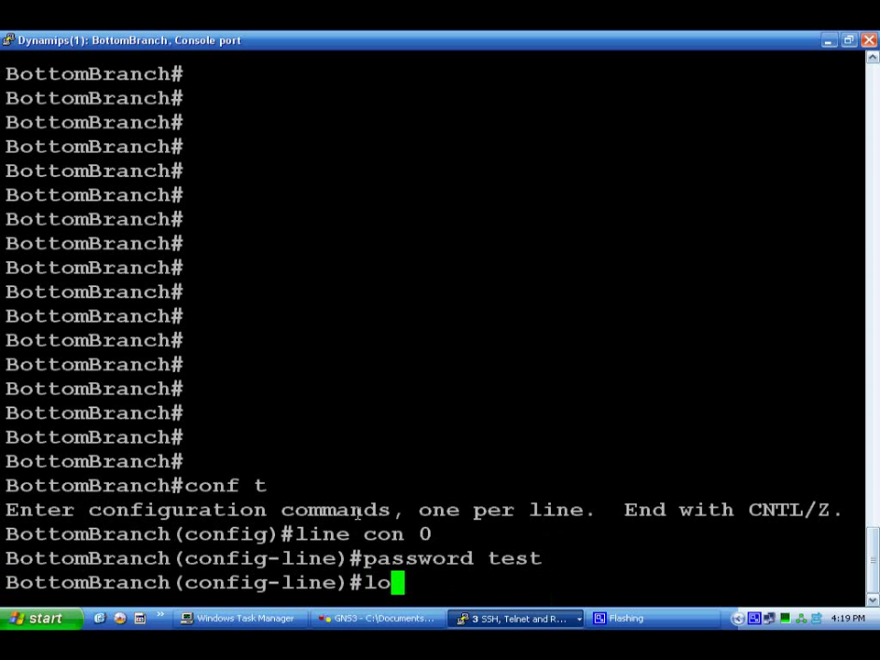
key(BackSpace)
key(BackSpace)
text(gin)
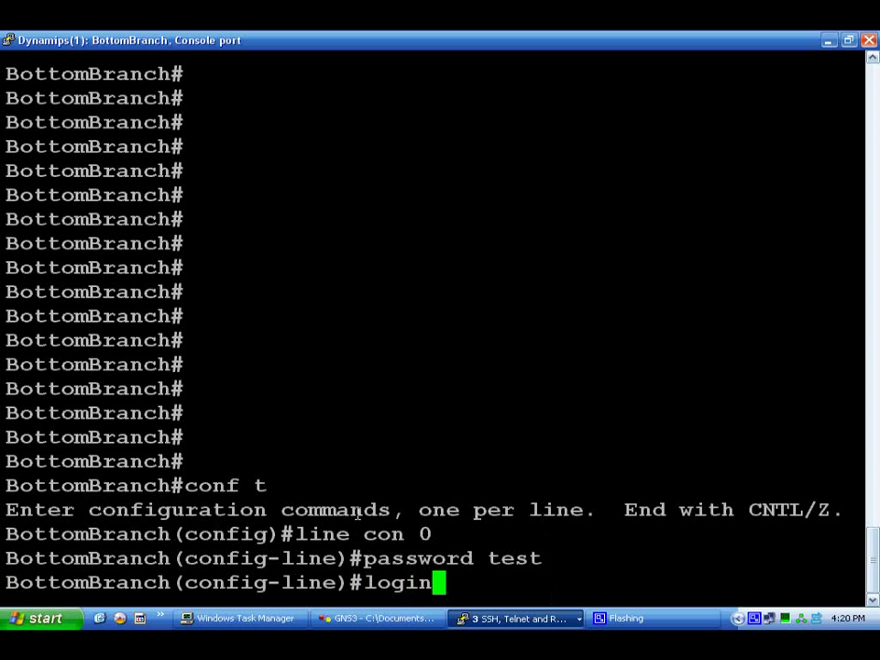
key(Return)
key(ctrl+z)
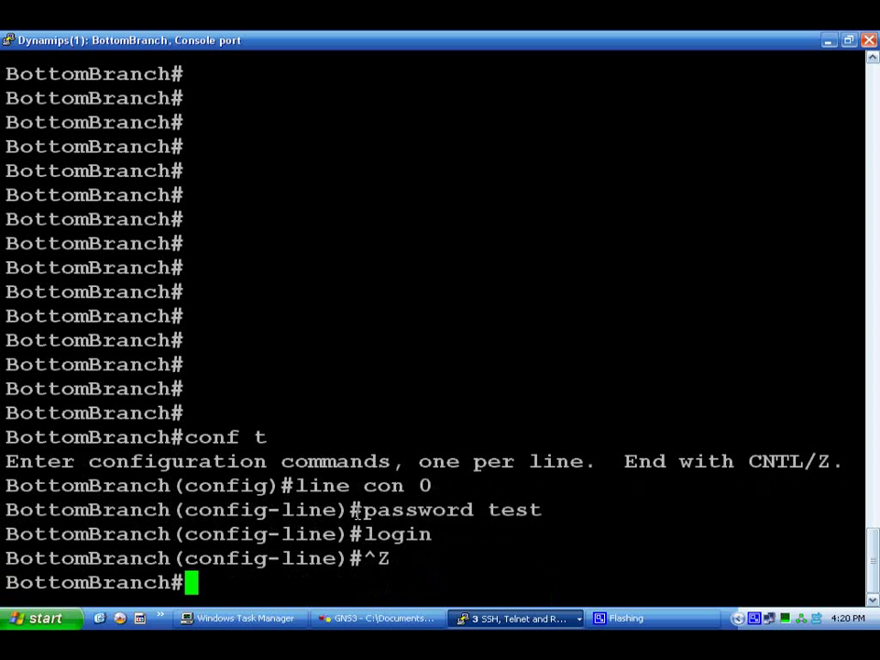
key(Return)
key(Return)
key(Return)
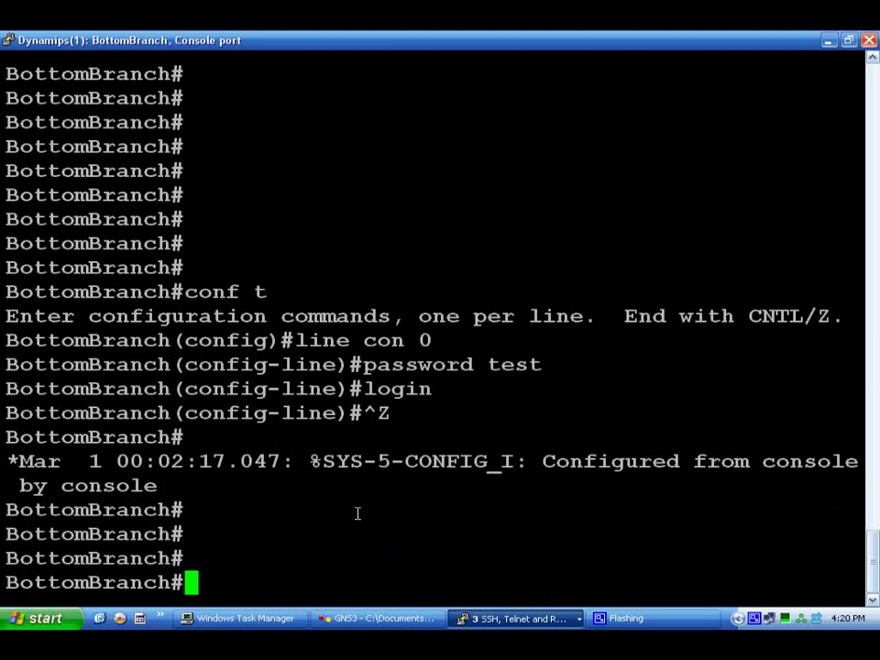
Save the running configuration to startup-config with 'copy run start'.
text(copr)
key(BackSpace)
text(y )
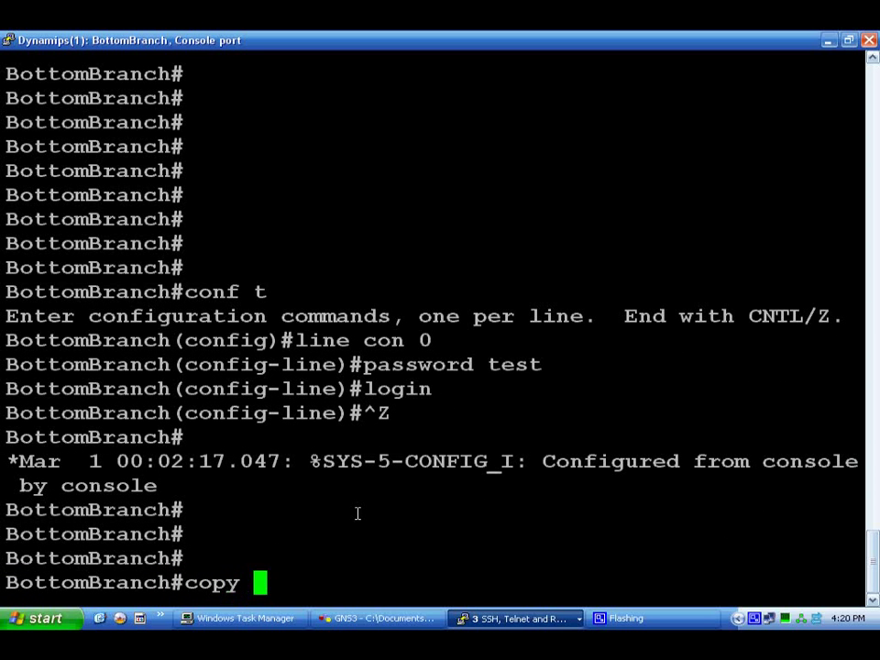
text(run start)
key(Return)
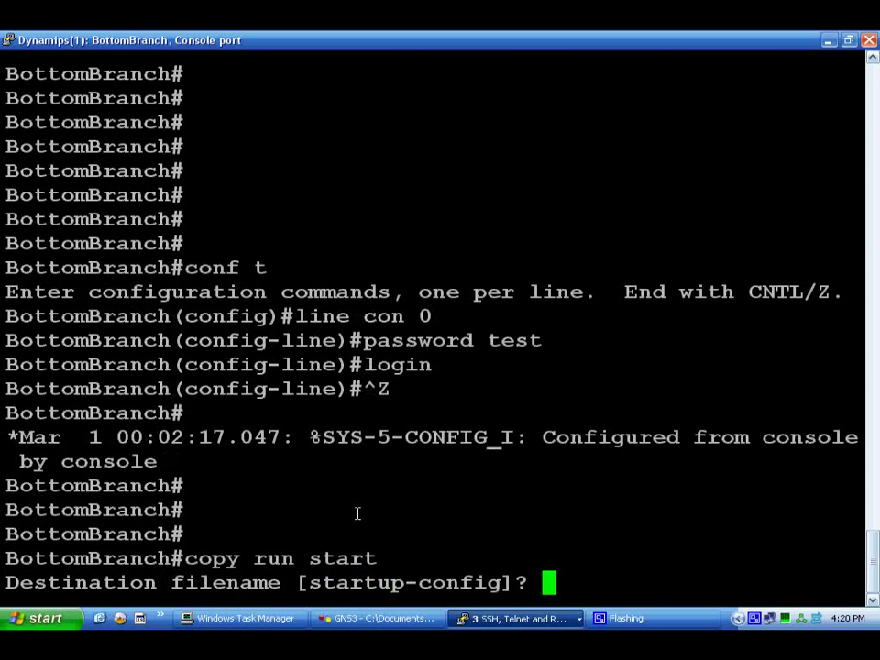
key(Return)
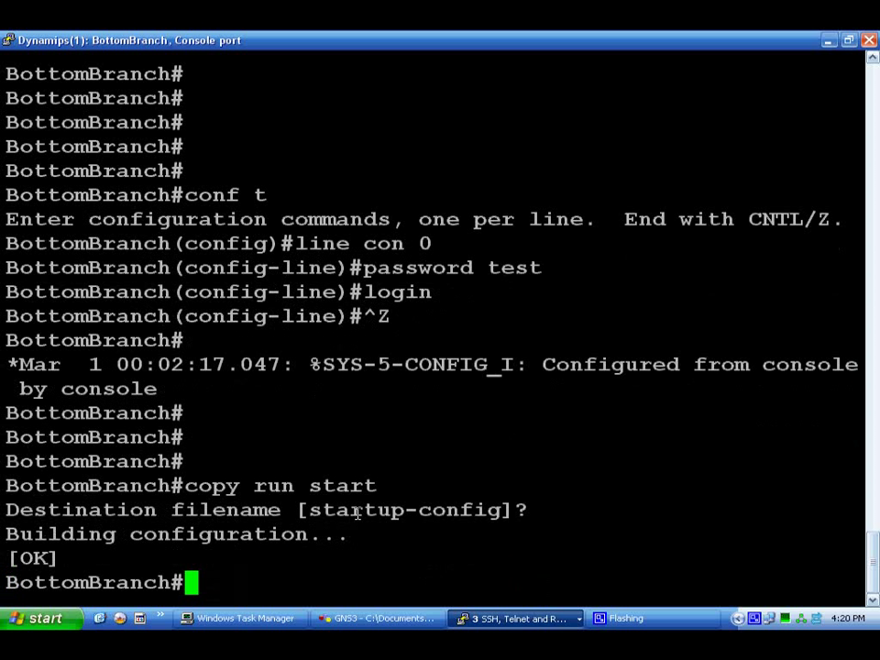
right_click(753, 618)
Open a new BottomBranch console, enter the console password, and enable privileged mode with 'en'.
click(779, 585)
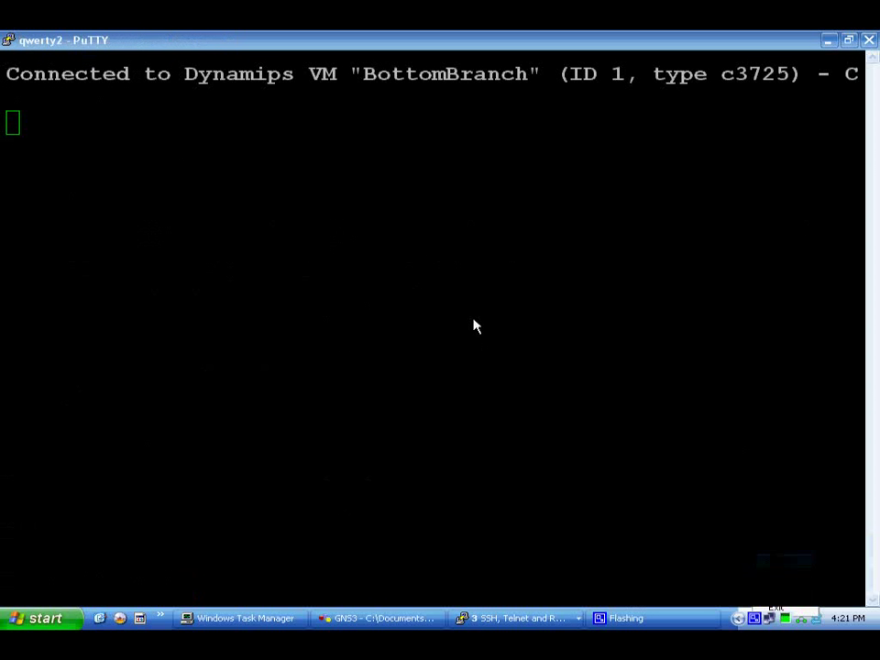
click(346, 251)
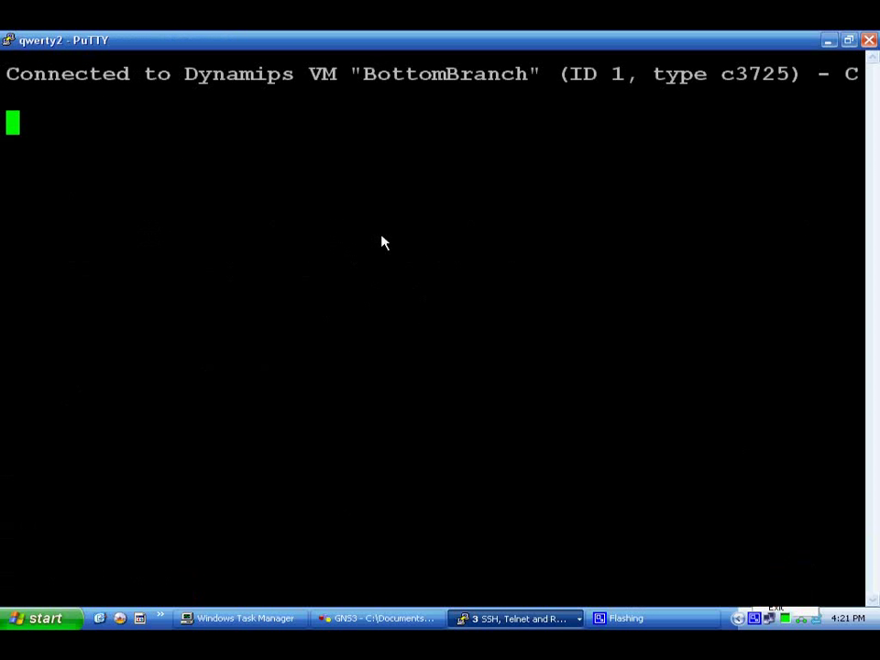
key(Return)
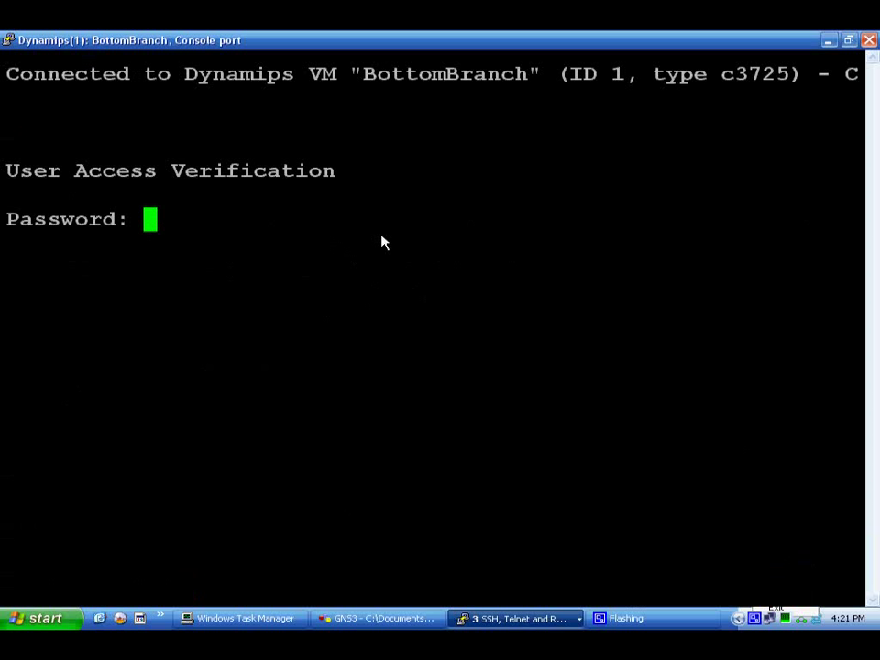
key(Return)
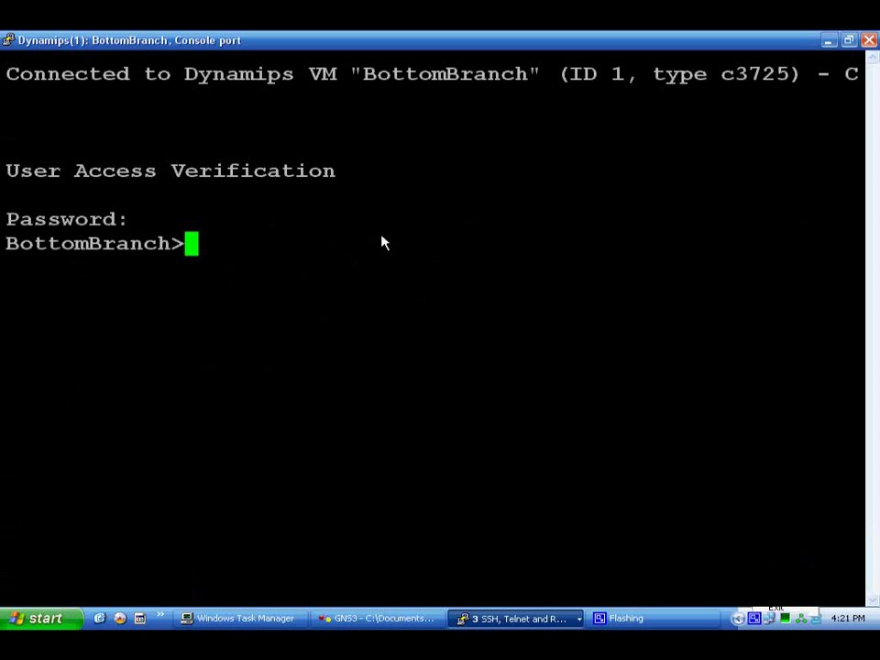
text(en)
key(Return)
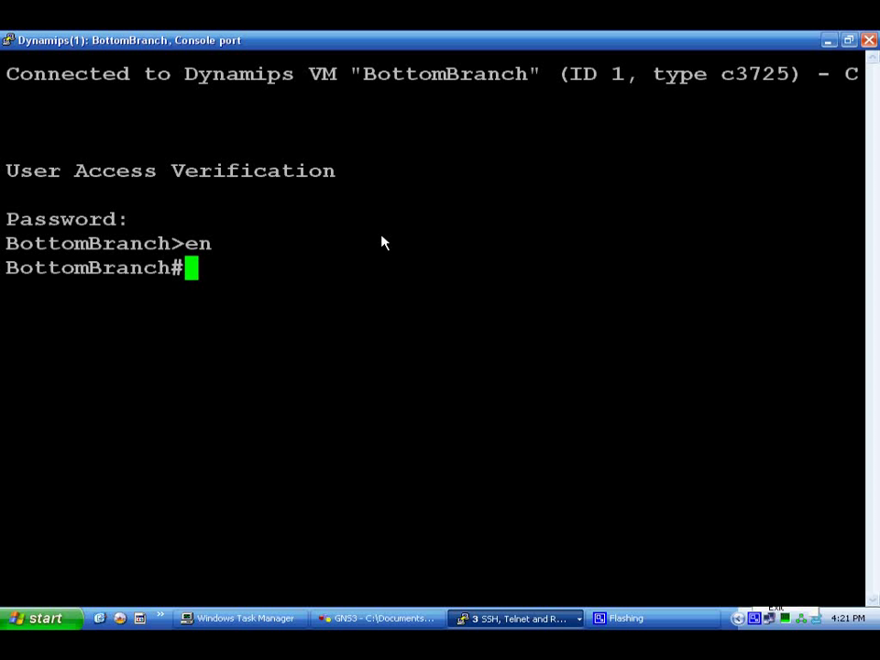
Under 'line vty 0 4', set a password and 'login', then return to the privileged prompt.
text(conf t)
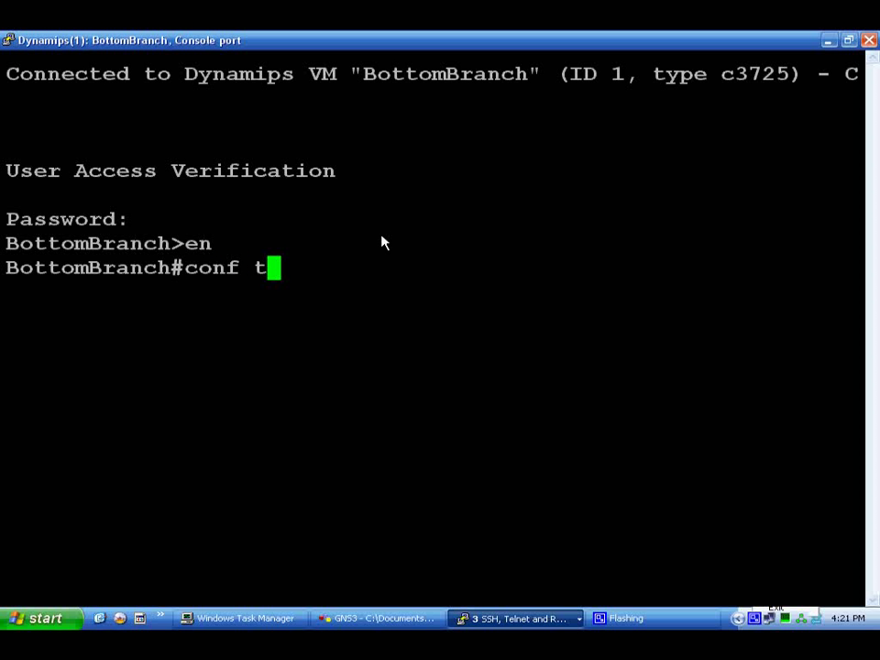
key(Return)
text(line vty)
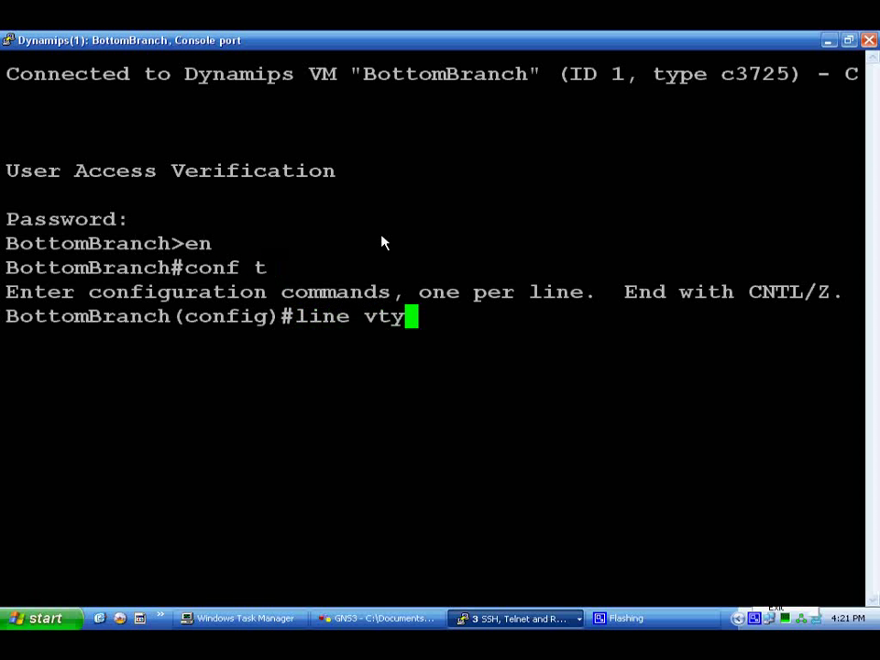
text( 0 )
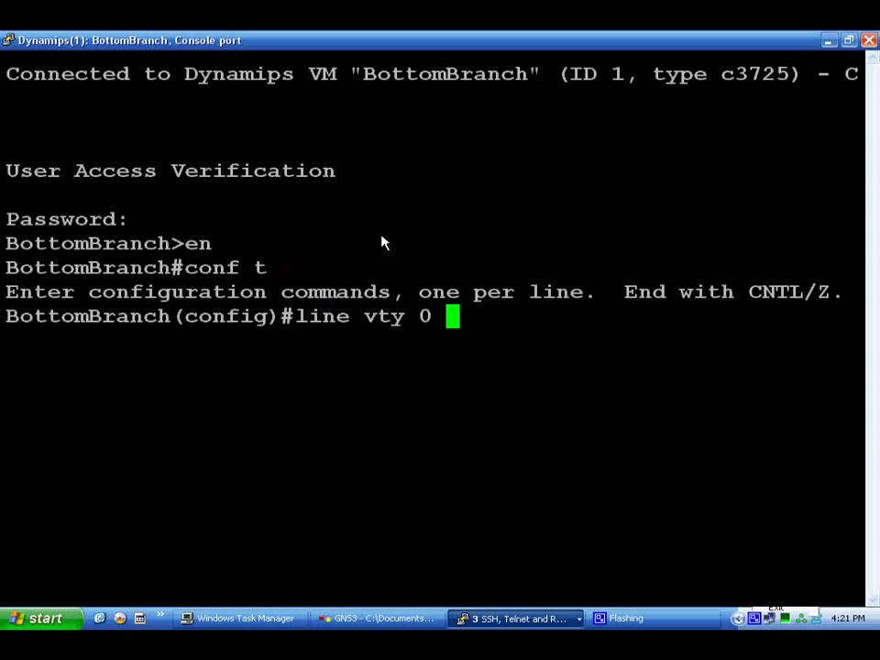
text(4)
key(Return)
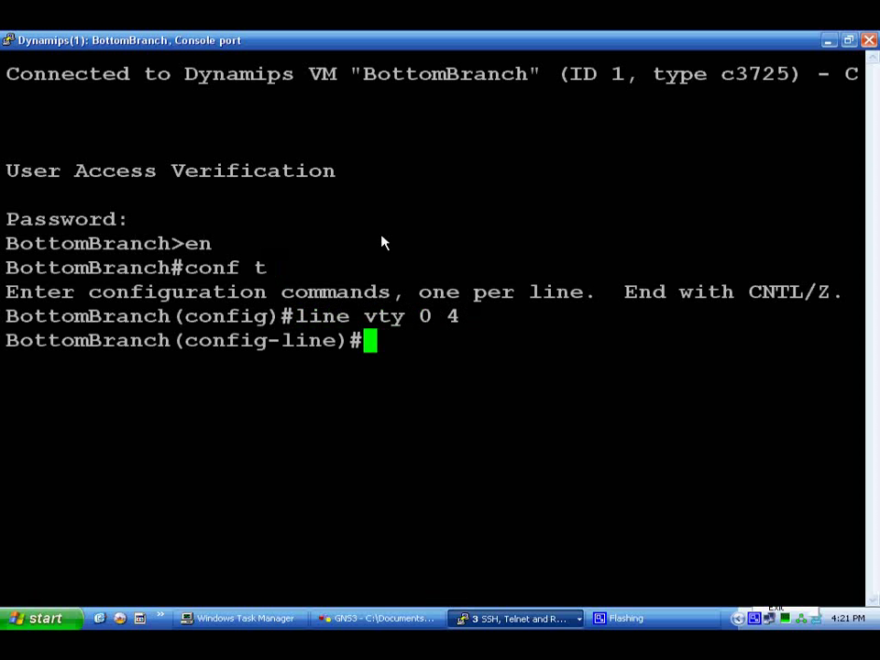
text(password twe)
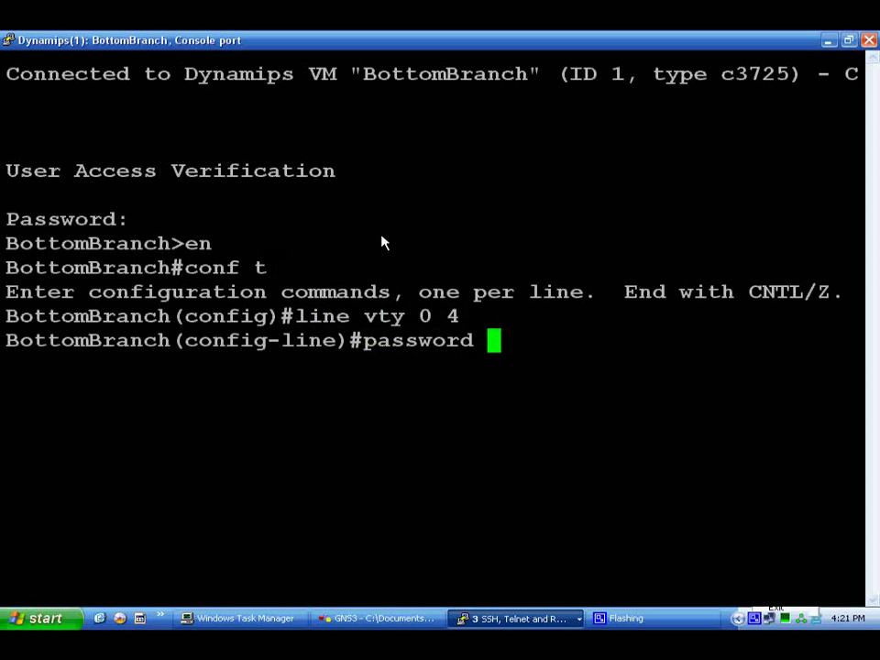
key(BackSpace)
key(BackSpace)
text(est)
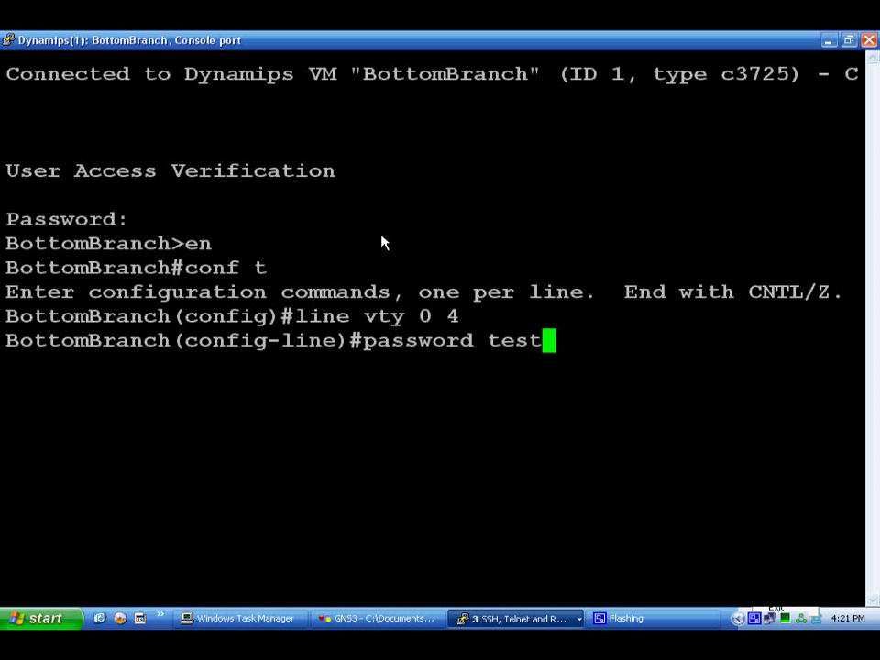
key(Return)
text(login)
key(Return)
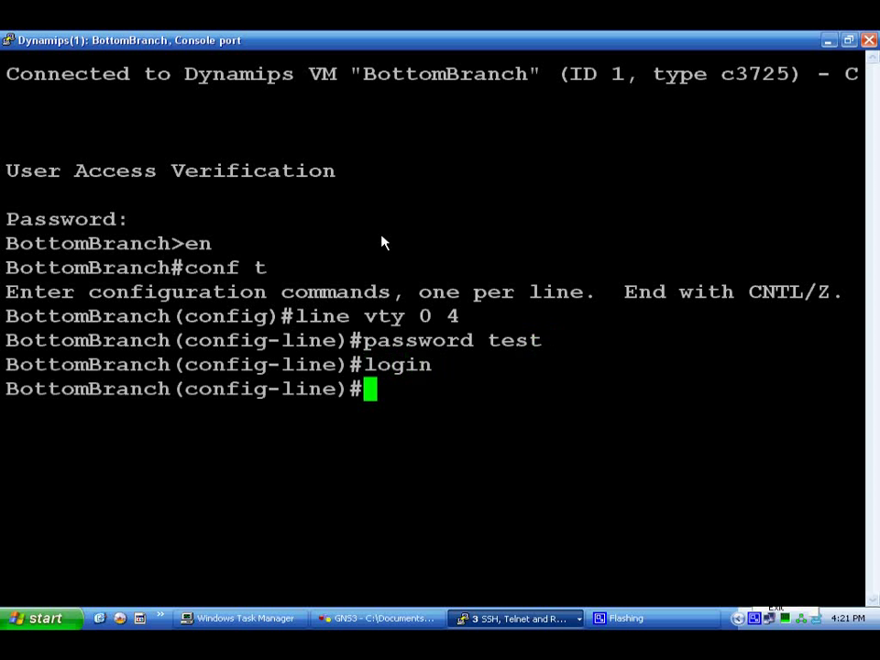
key(ctrl+z)
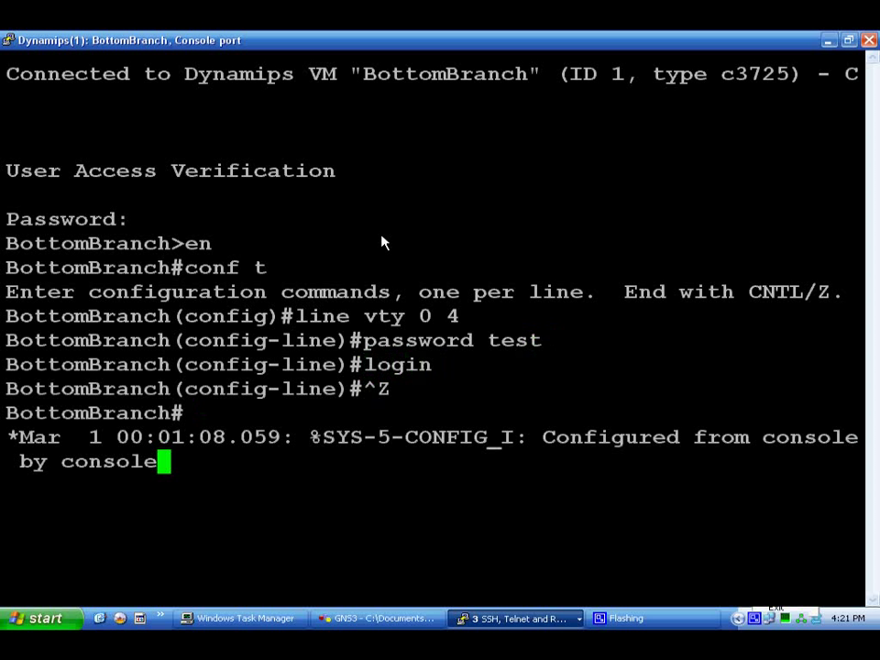
key(Return)
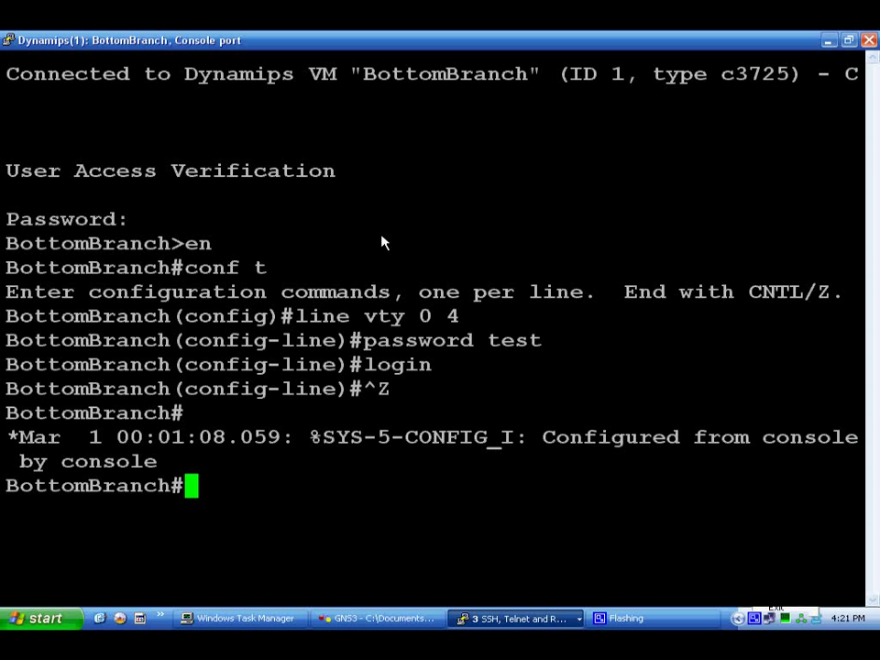
key(Return)
key(Return)
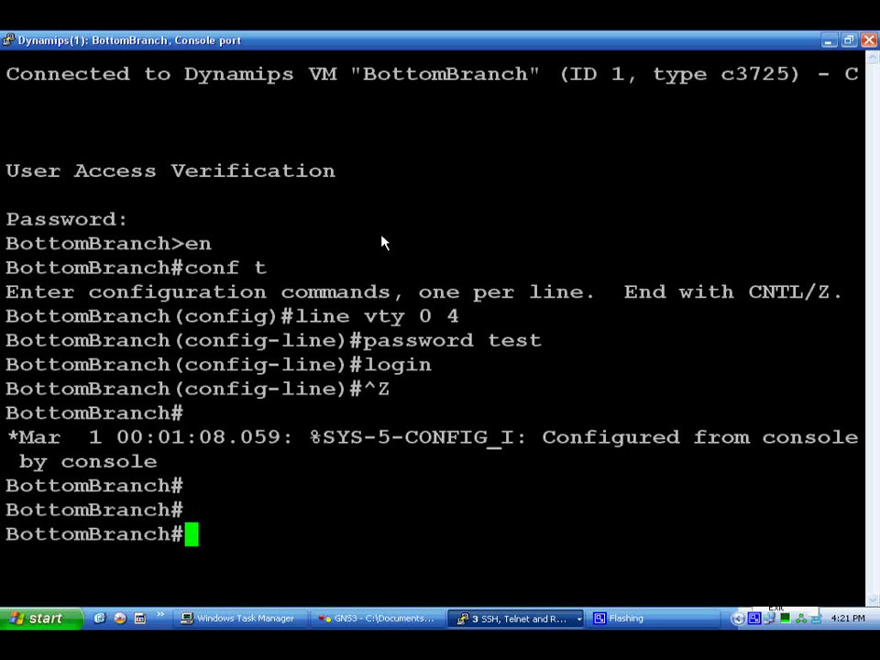